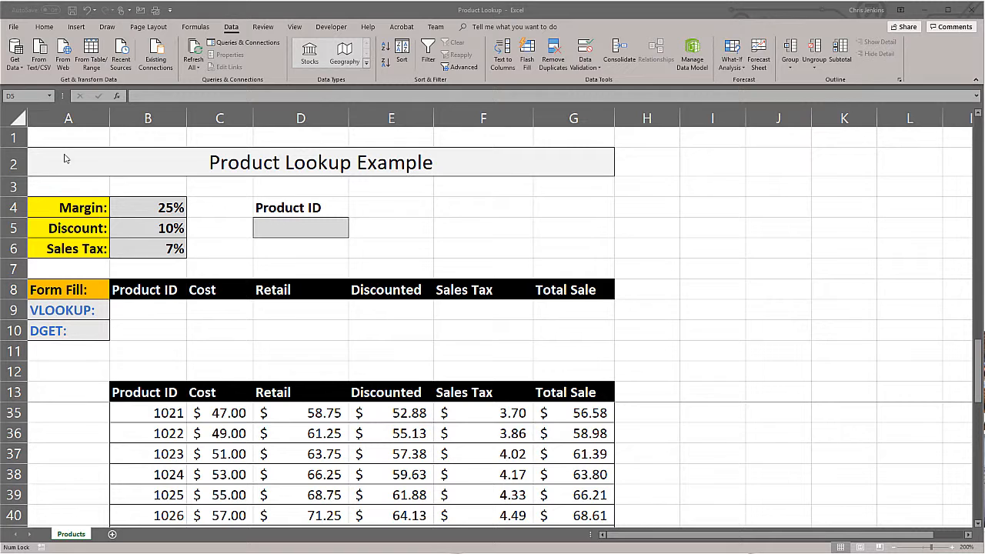
# - Set the Margin in cell B4 to 50%
pyautogui.click(144, 208)
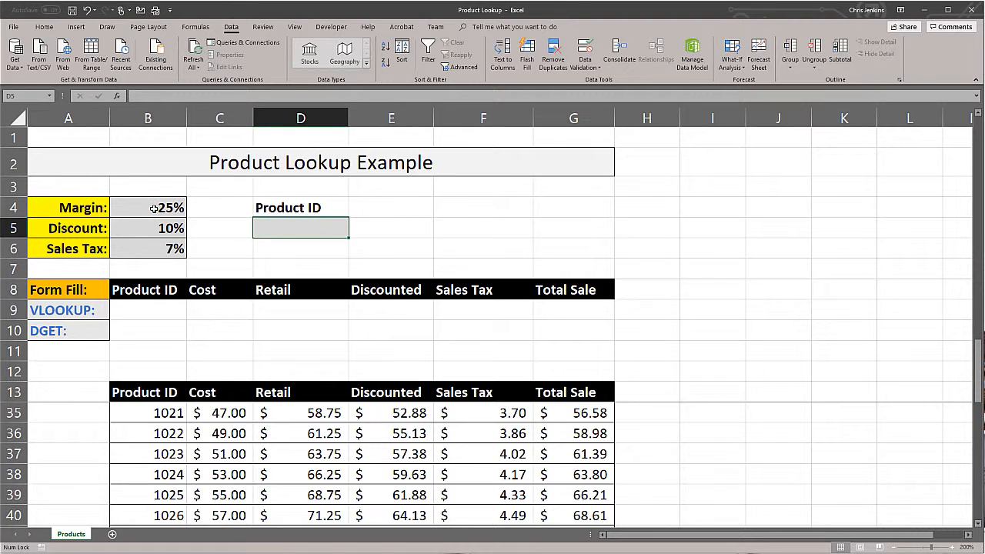
pyautogui.click(154, 209)
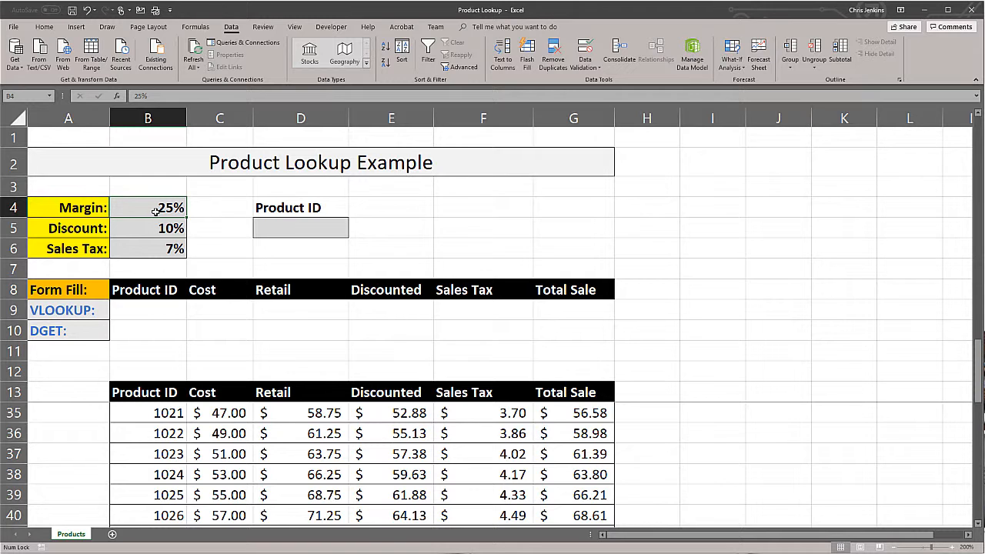
pyautogui.write('50')
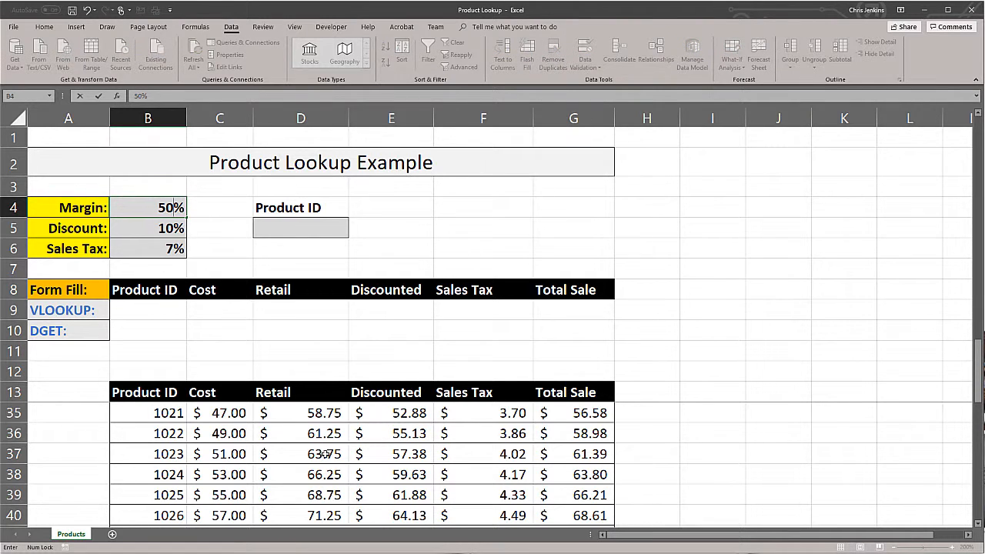
pyautogui.press('Return')
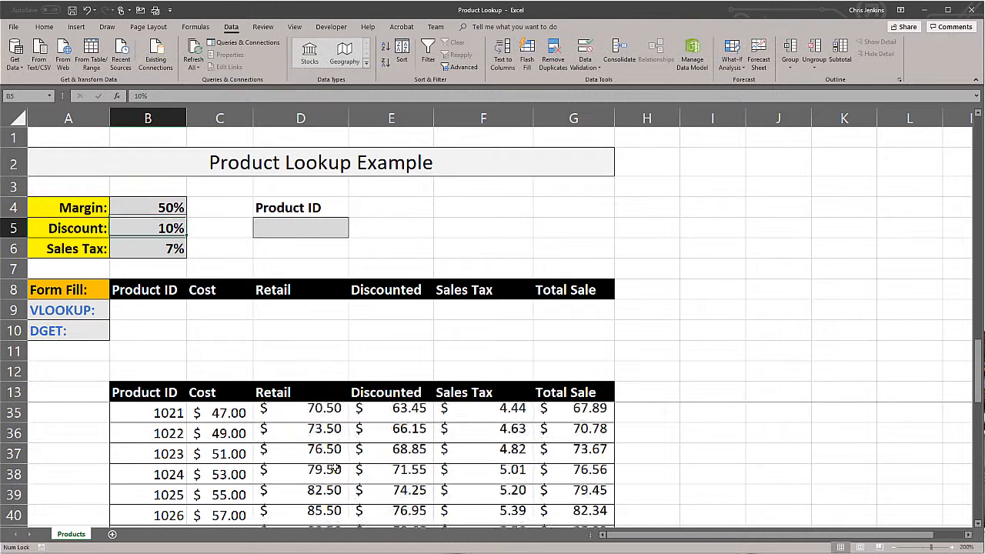
# - Try the text CAT as the Margin in B4, undo it, and set the Margin to 22%
pyautogui.click(163, 208)
pyautogui.write('CAT')
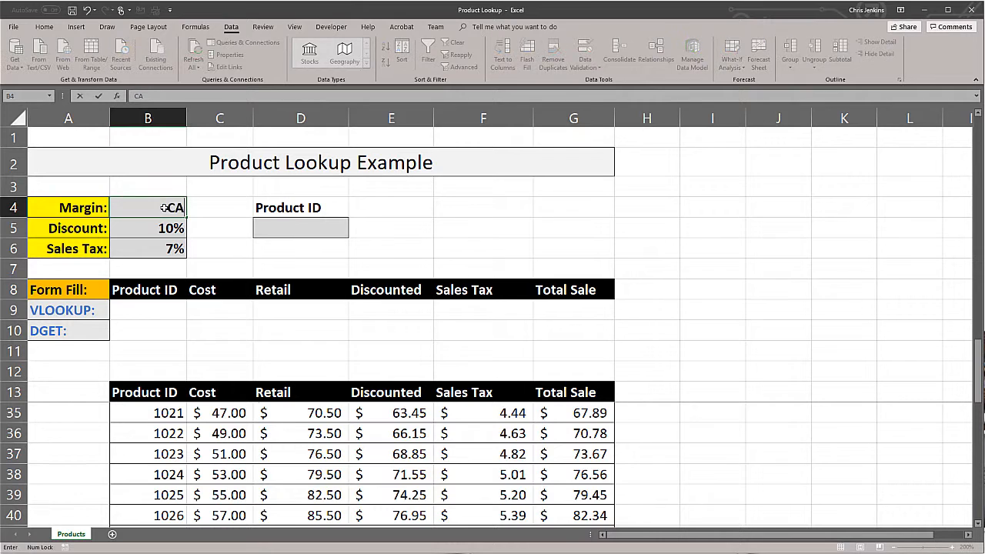
pyautogui.press('Return')
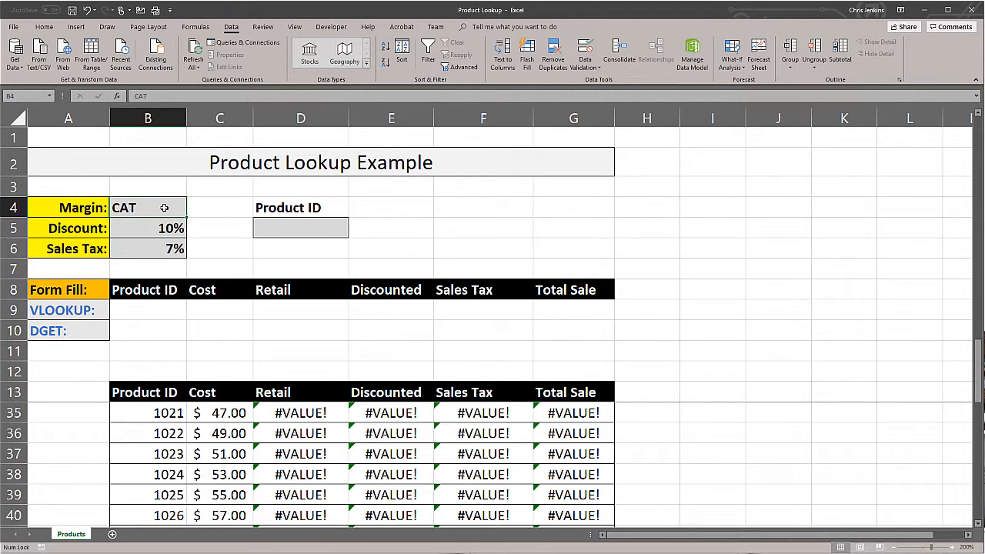
pyautogui.hotkey('ctrl', 'z')
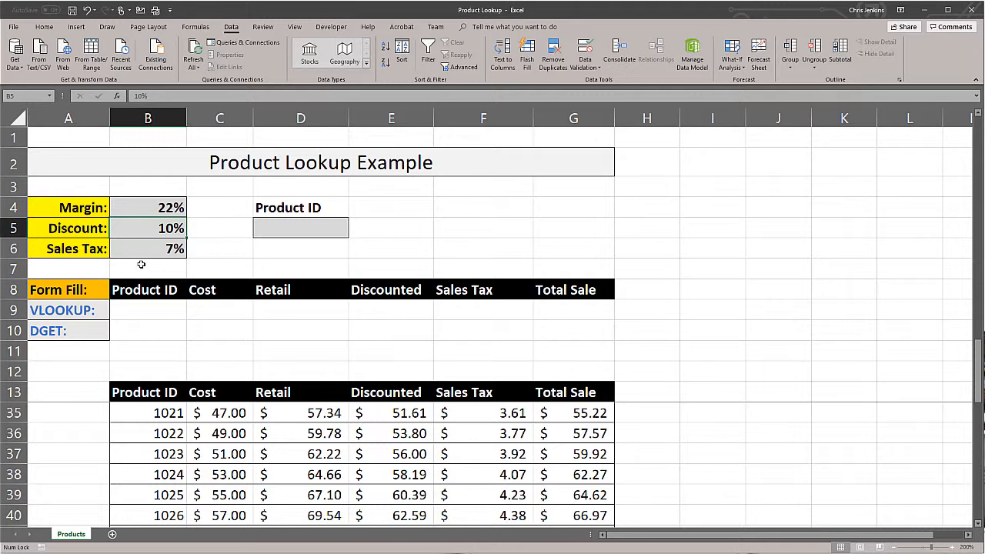
# - Restrict the Product ID cell D5 with list data validation sourced from the product IDs in B14:B51
pyautogui.click(307, 228)
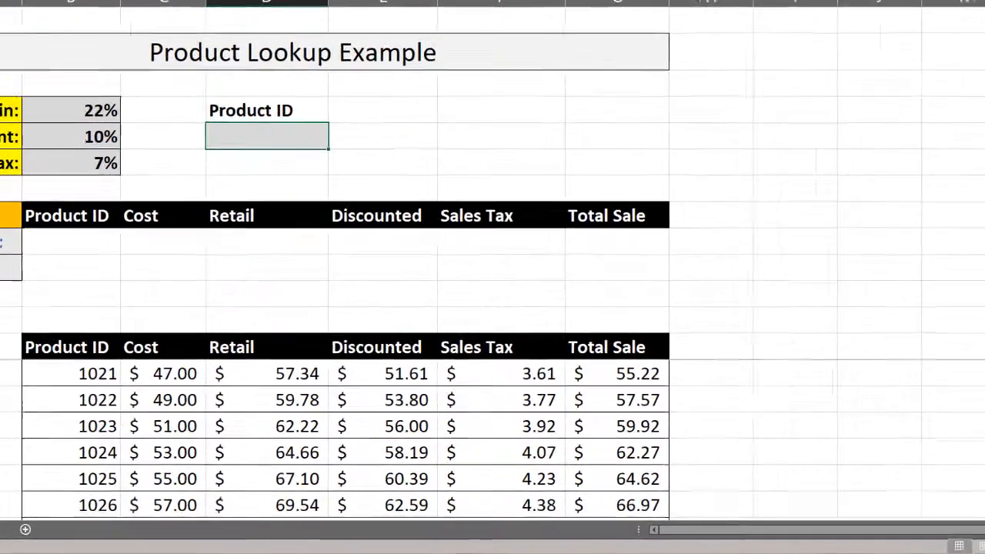
pyautogui.click(585, 47)
pyautogui.click(340, 259)
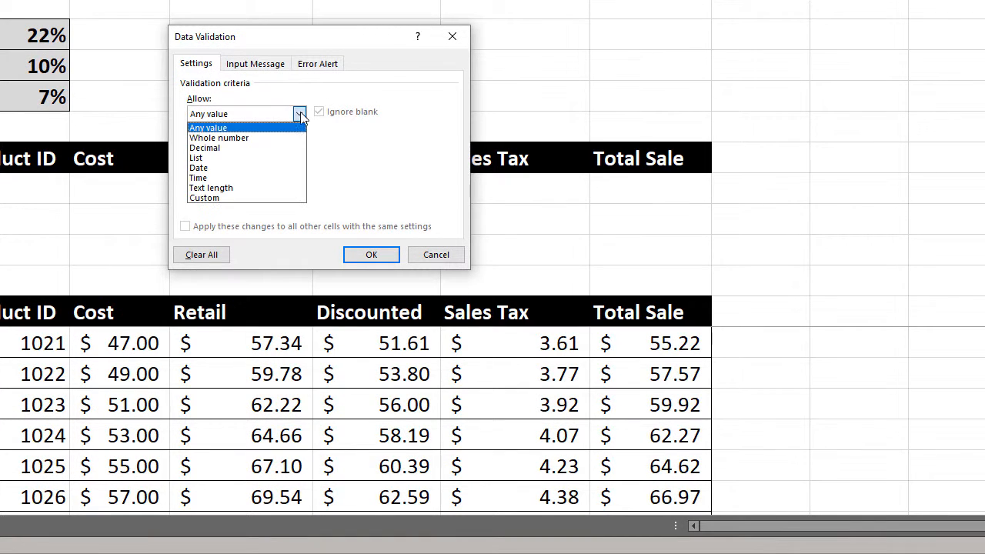
pyautogui.click(231, 158)
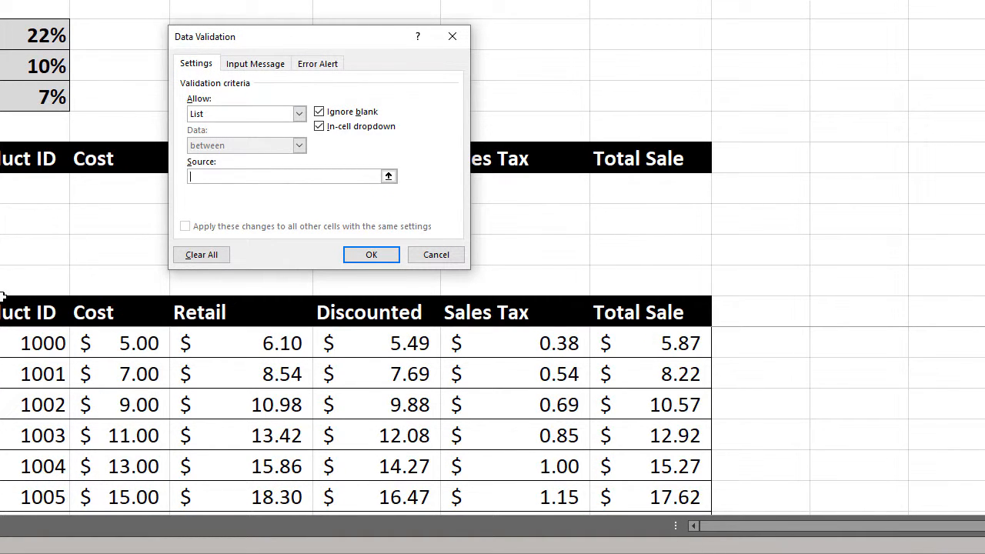
pyautogui.click(2, 348)
pyautogui.scroll(-15, 3, 348)
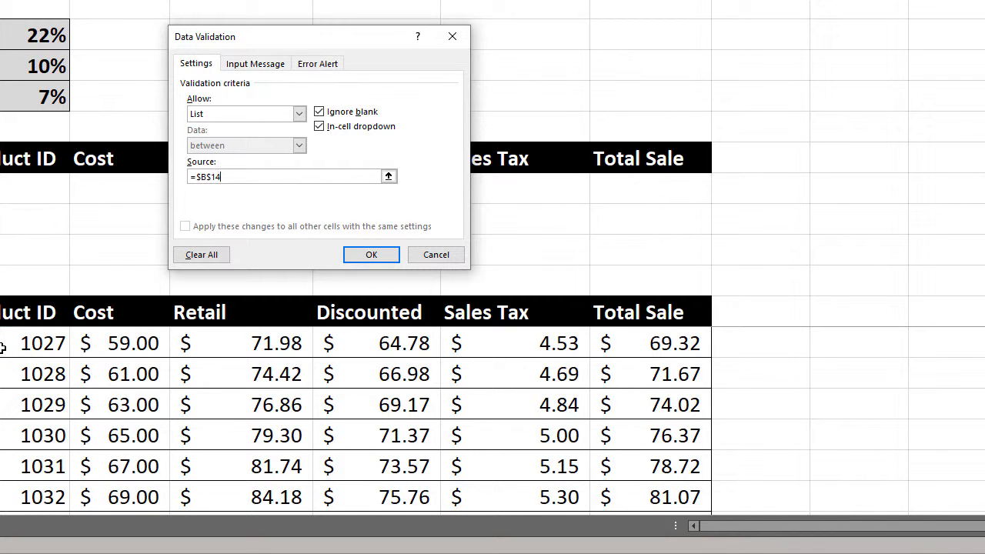
pyautogui.scroll(-1, 3, 348)
pyautogui.scroll(3, 2, 348)
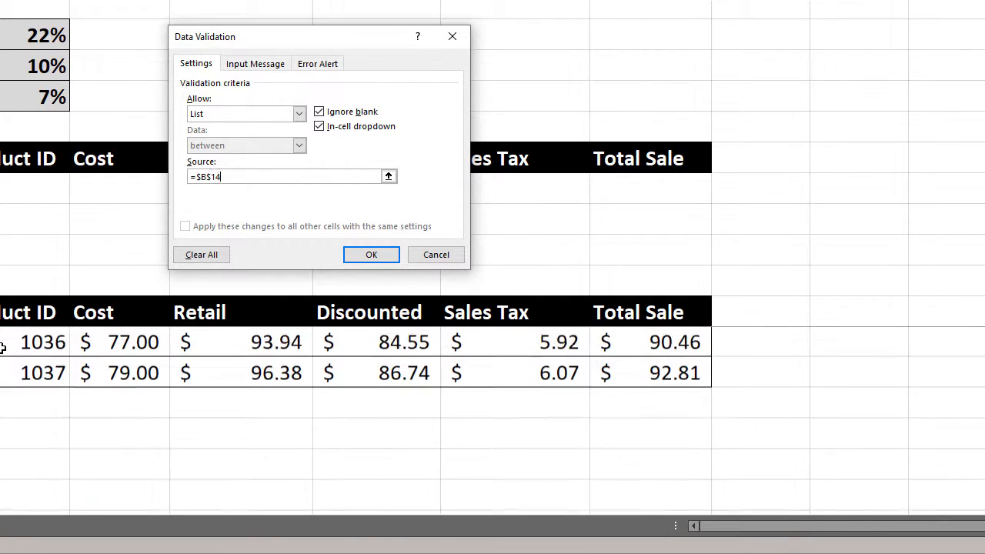
pyautogui.keyDown('shift'); pyautogui.click(4, 466); pyautogui.keyUp('shift')
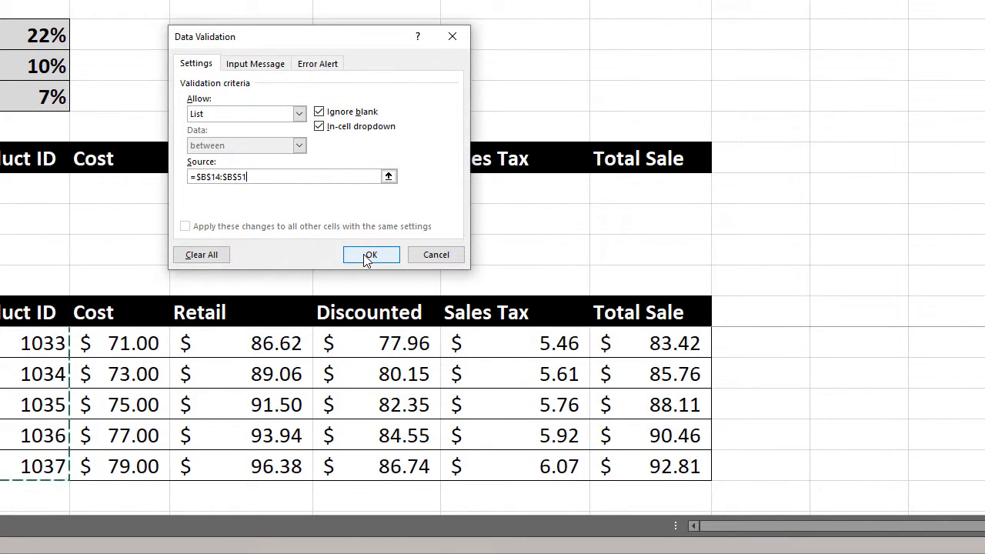
pyautogui.click(369, 255)
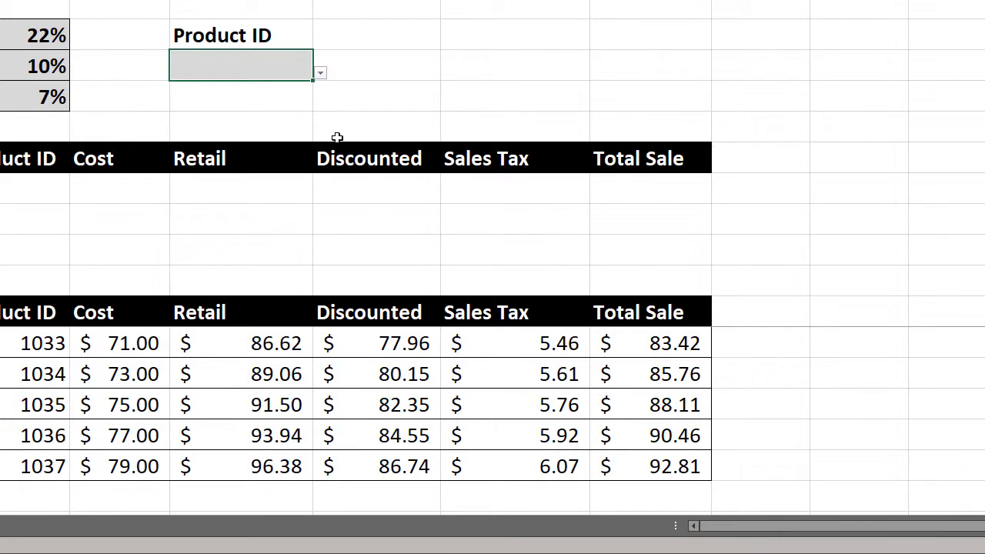
# - Try the D5 drop-down list with product ID 1004, and change the choice to 1015
pyautogui.click(320, 74)
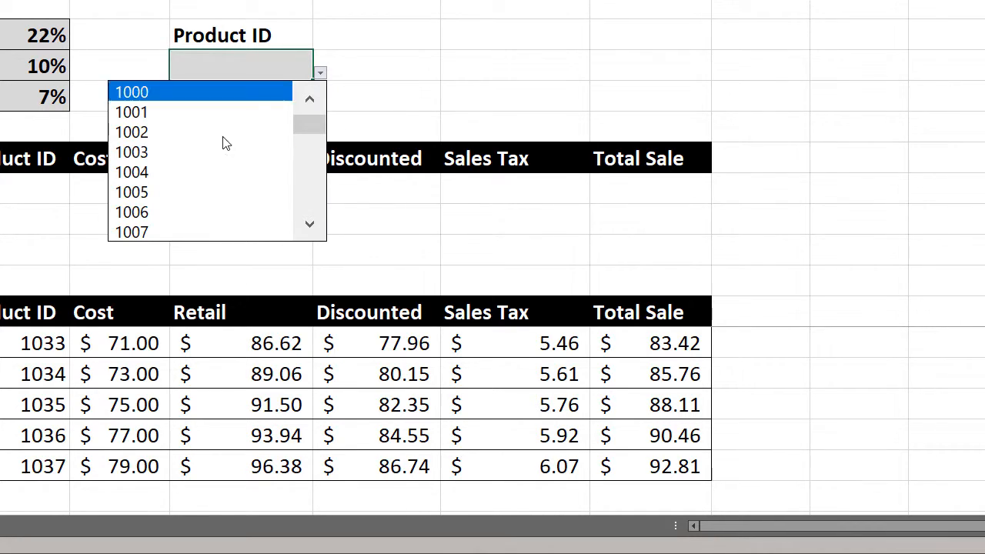
pyautogui.click(173, 177)
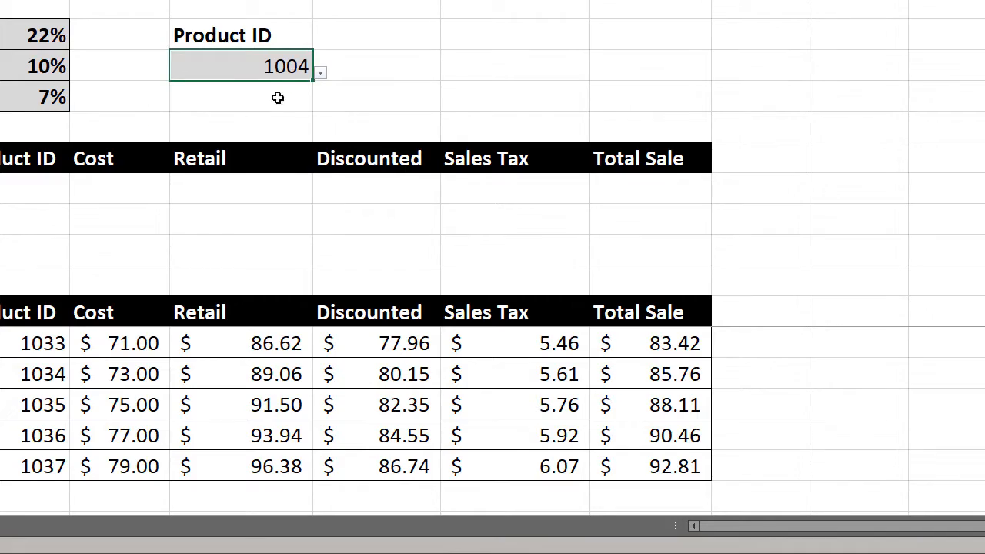
pyautogui.click(320, 74)
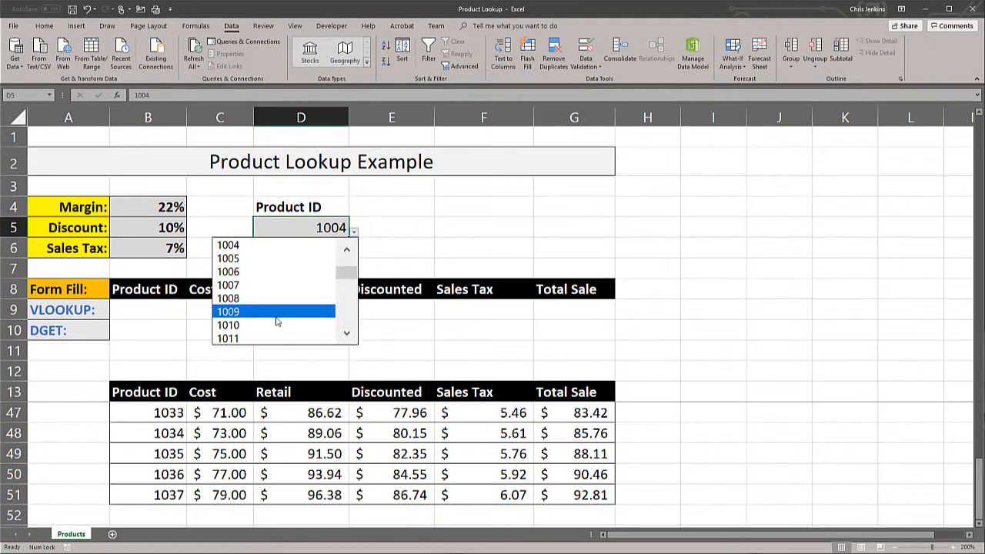
pyautogui.scroll(-2, 277, 322)
pyautogui.click(277, 317)
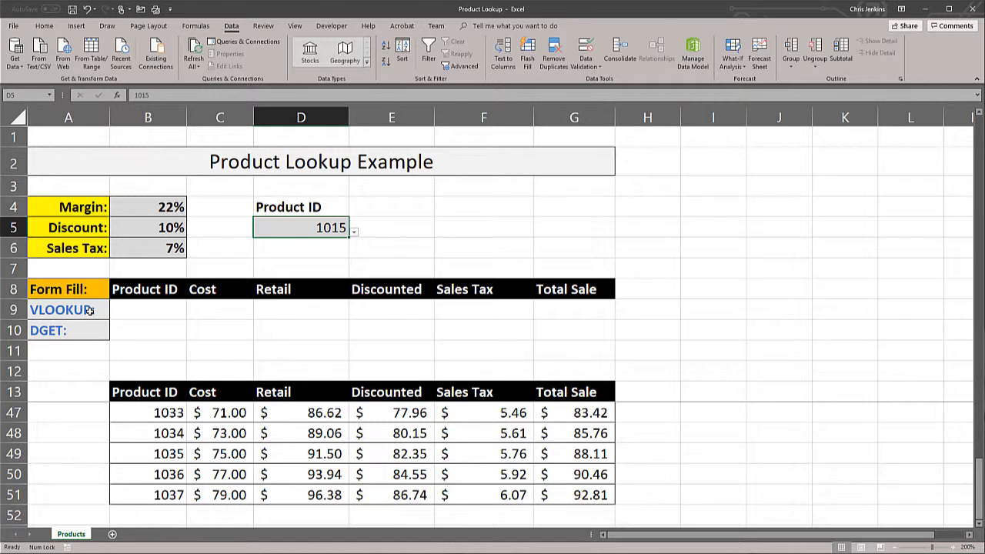
# - Begin a VLOOKUP formula in B9 with the absolute reference $D$5 as the lookup value
pyautogui.click(137, 310)
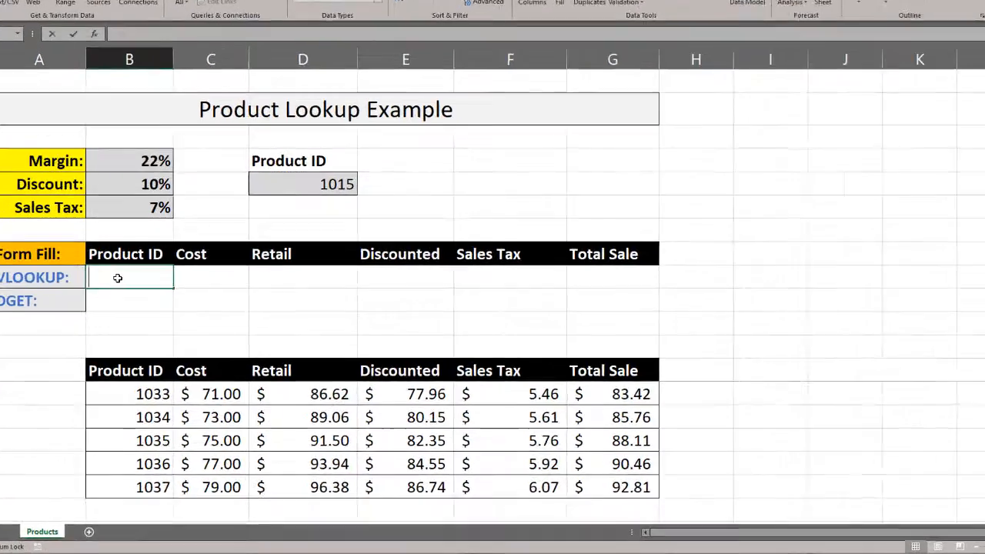
pyautogui.write('=')
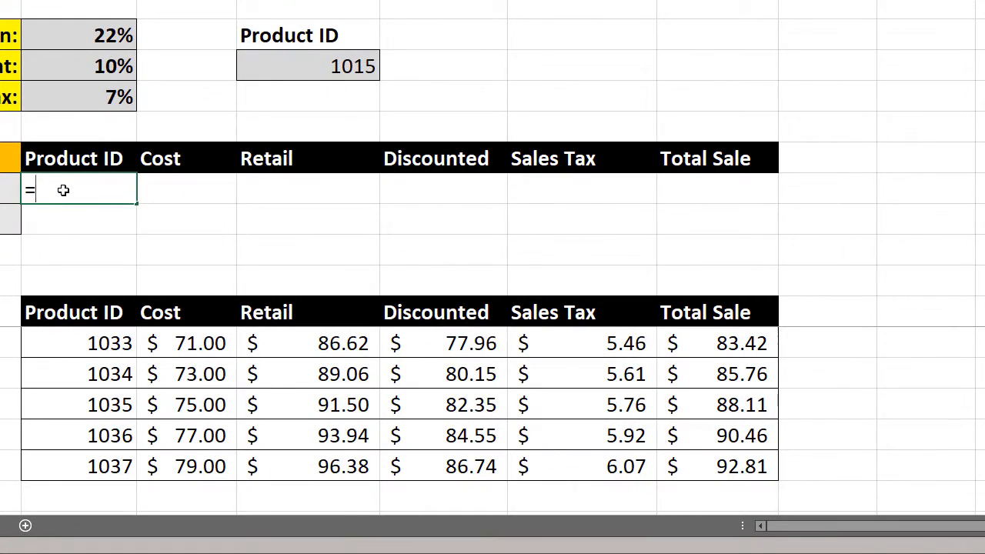
pyautogui.write('VL')
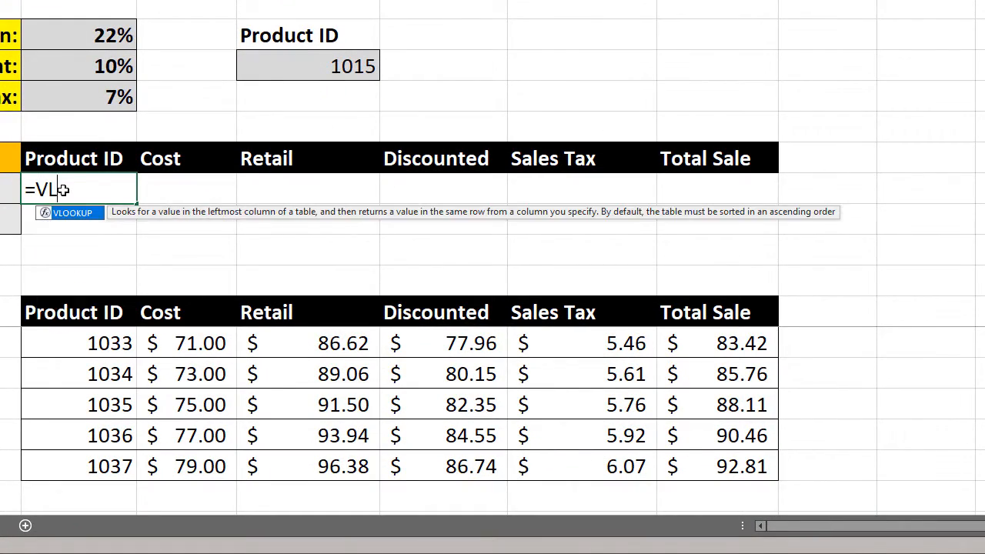
pyautogui.press('Tab')
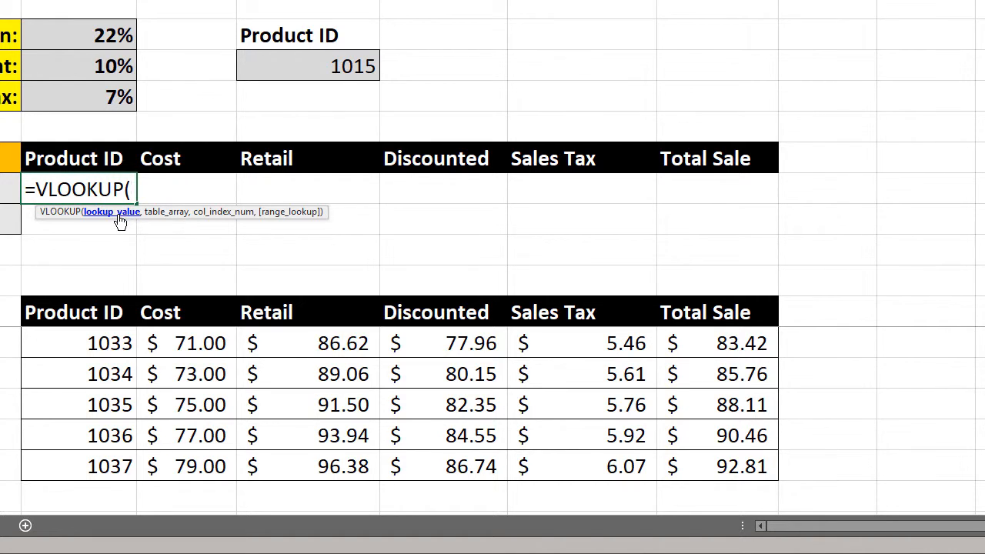
pyautogui.click(327, 69)
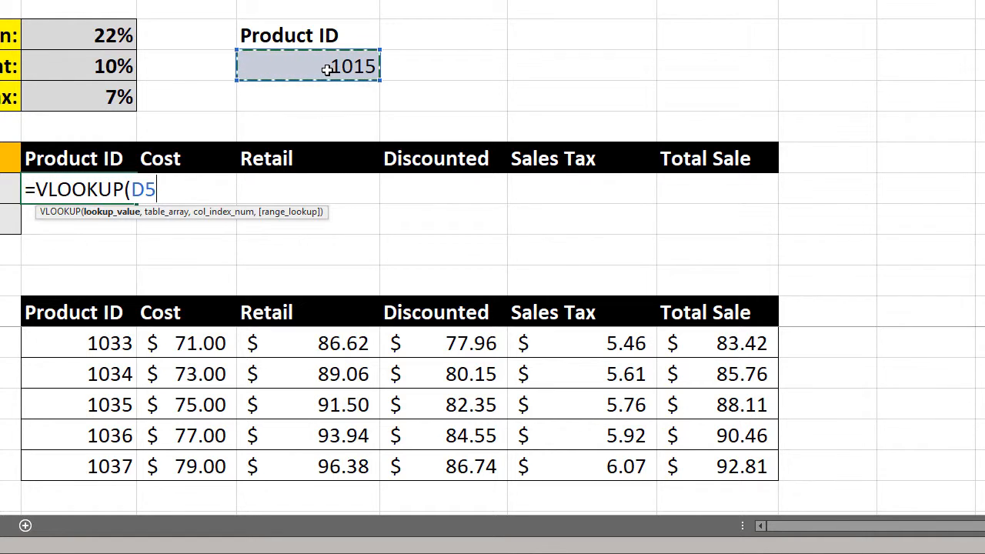
pyautogui.press('F4')
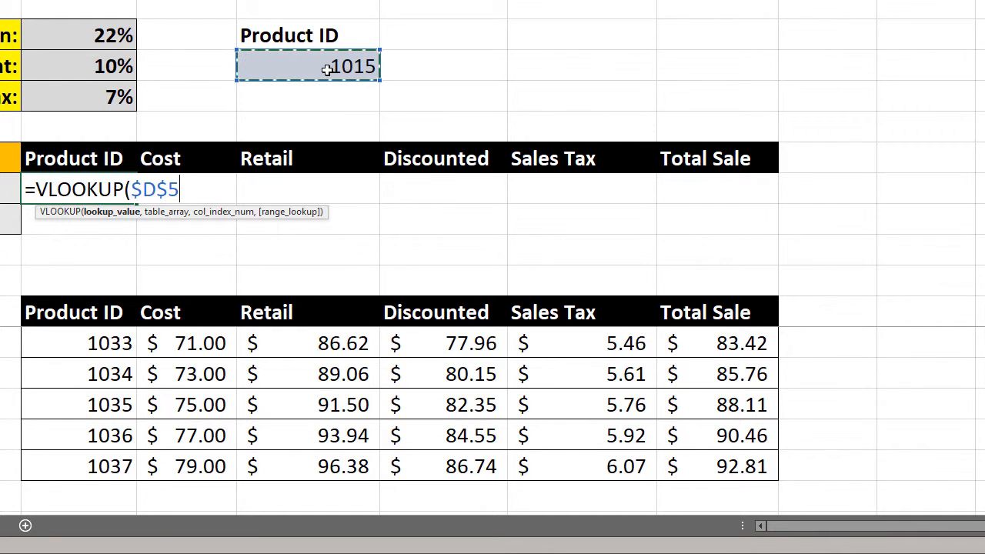
pyautogui.write(',')
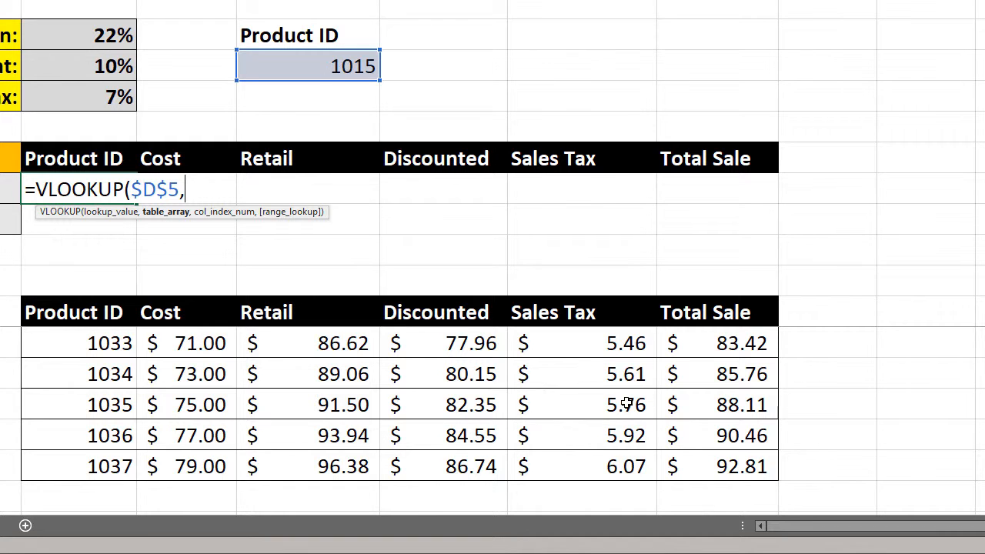
# - Add the absolute product table range $B$14:$G$51 and column index 1 to the VLOOKUP formula in B9
pyautogui.click(707, 470)
pyautogui.scroll(11, 216, 418)
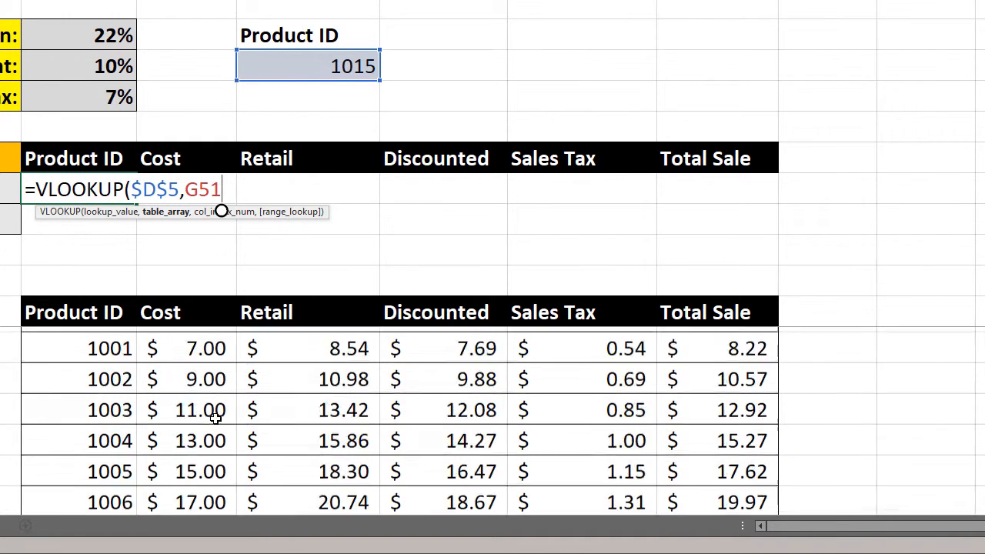
pyautogui.keyDown('shift'); pyautogui.click(62, 344); pyautogui.keyUp('shift')
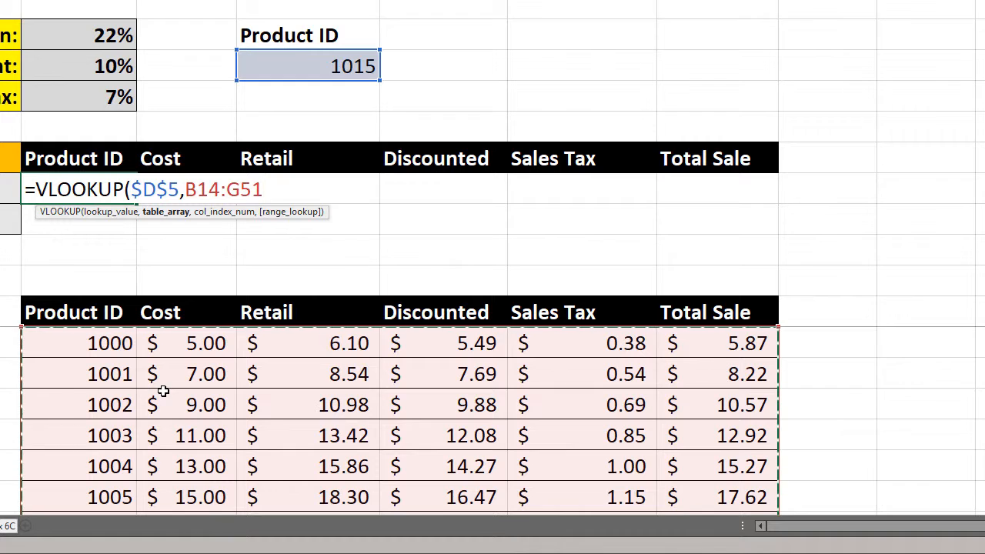
pyautogui.press('F4')
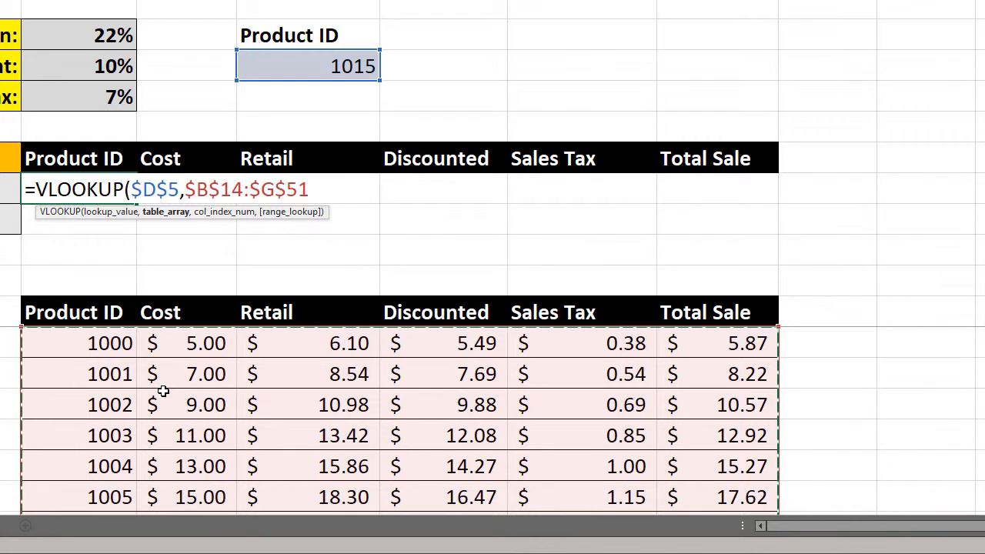
pyautogui.write(',')
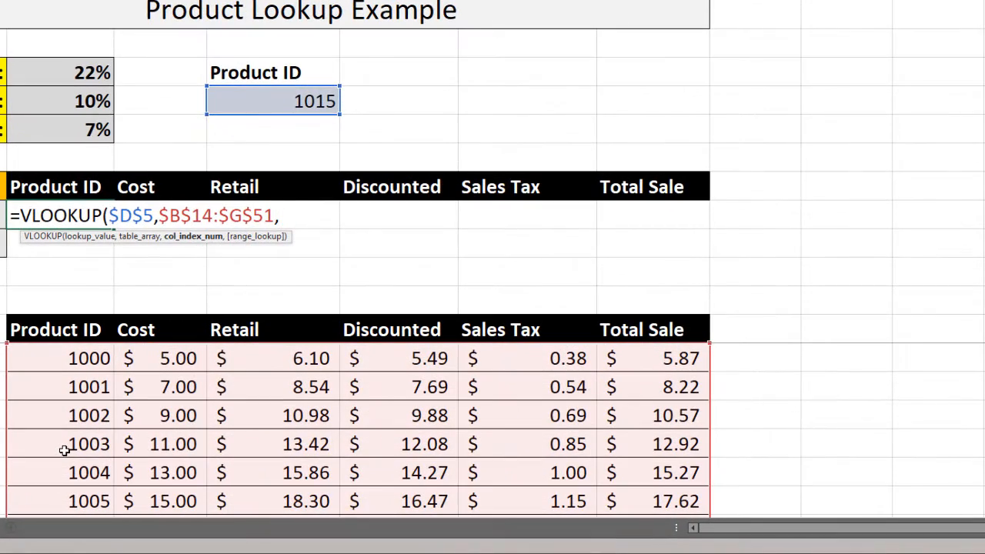
pyautogui.write('1,')
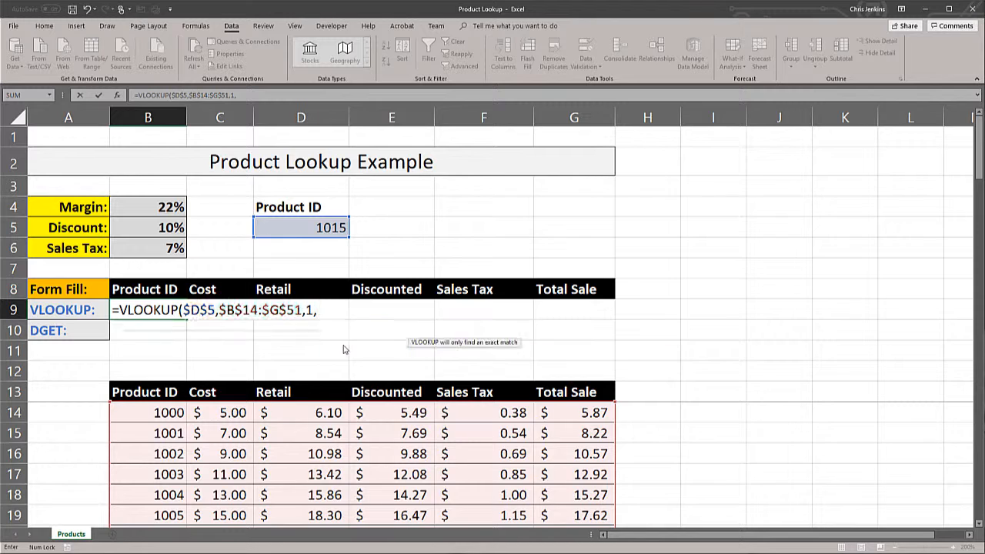
pyautogui.doubleClick(344, 350)
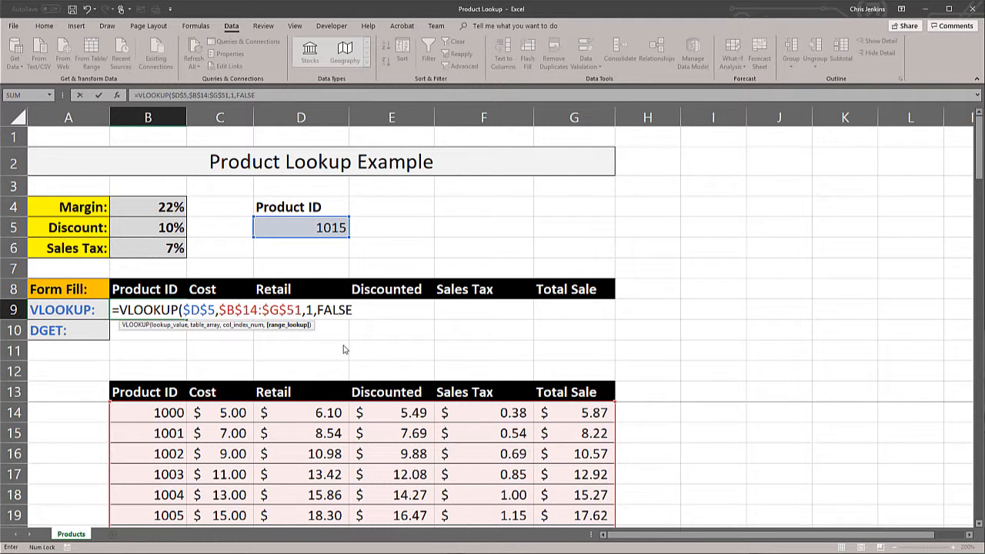
pyautogui.press('BackSpace')
pyautogui.press('BackSpace')
pyautogui.press('BackSpace')
pyautogui.press('BackSpace')
pyautogui.press('BackSpace')
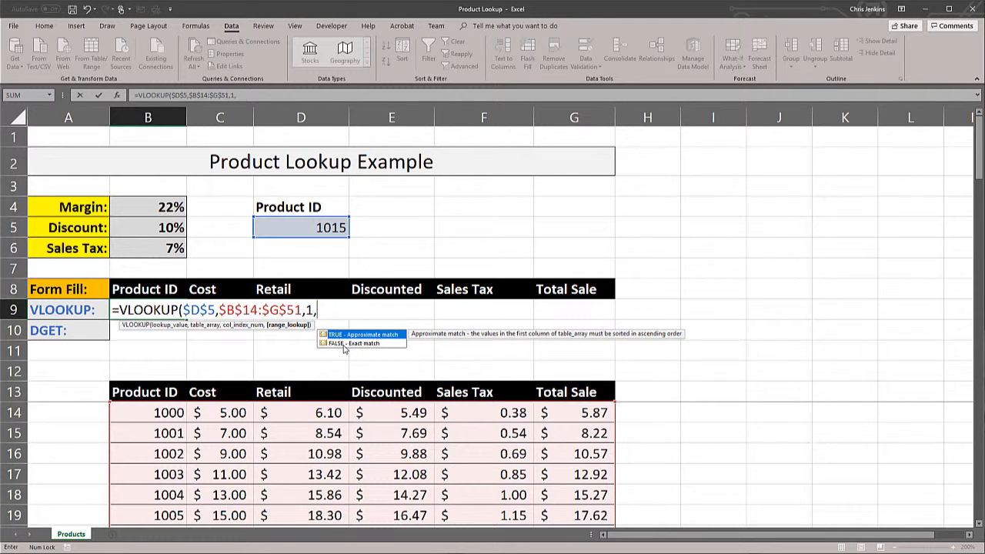
# - Complete the VLOOKUP formula in B9 with 0 as the range lookup argument for an exact match
pyautogui.write('0)')
pyautogui.press('Return')
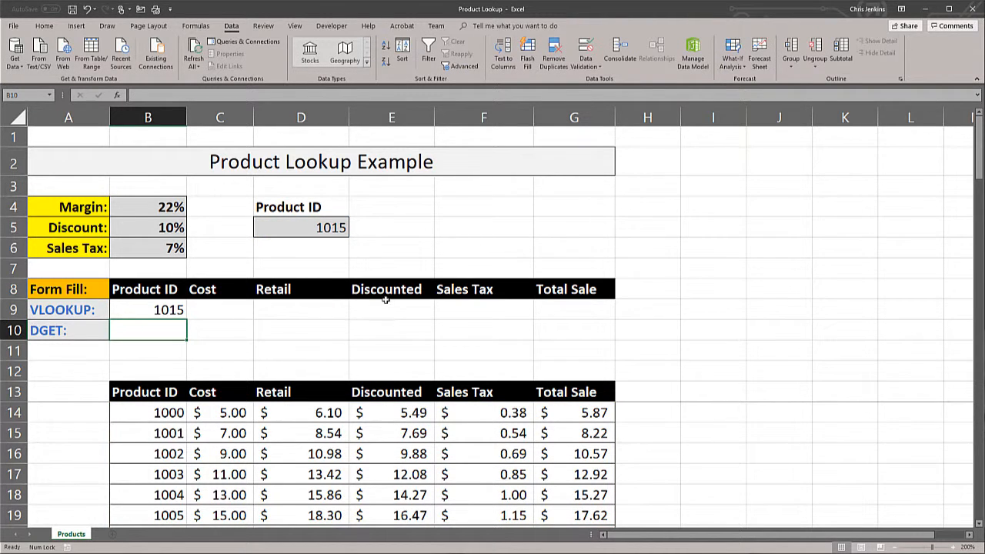
# - Select product ID 1020 from the drop-down list in D5
pyautogui.click(325, 226)
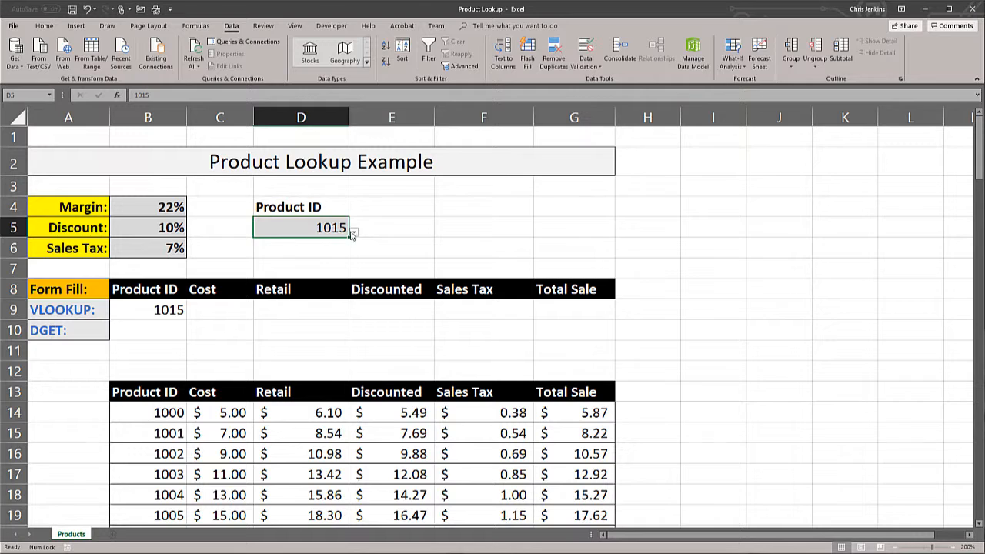
pyautogui.click(354, 231)
pyautogui.click(271, 312)
# - Fill the VLOOKUP formula from B9 across the row through the Total Sale cell G9
pyautogui.click(173, 309)
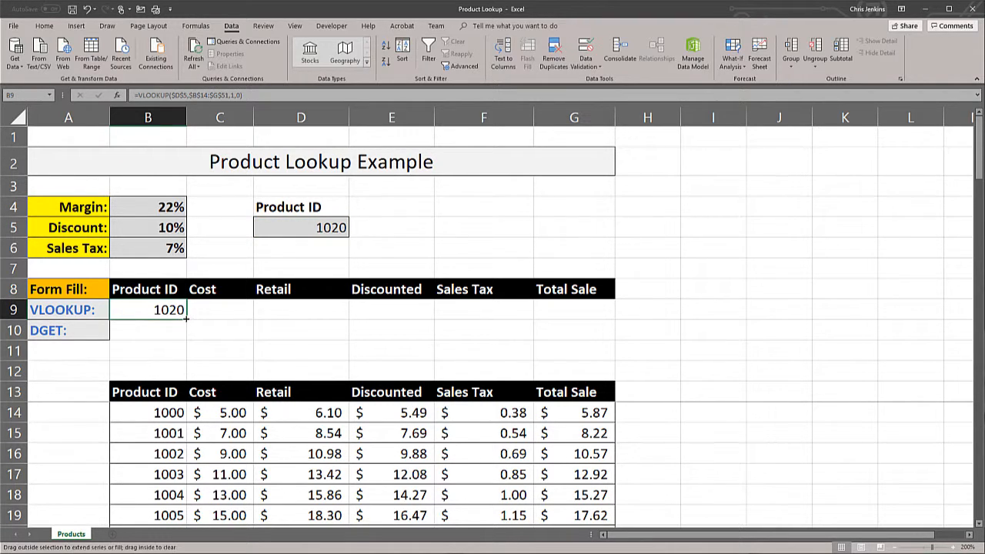
pyautogui.moveTo(186, 318); pyautogui.dragTo(589, 314)
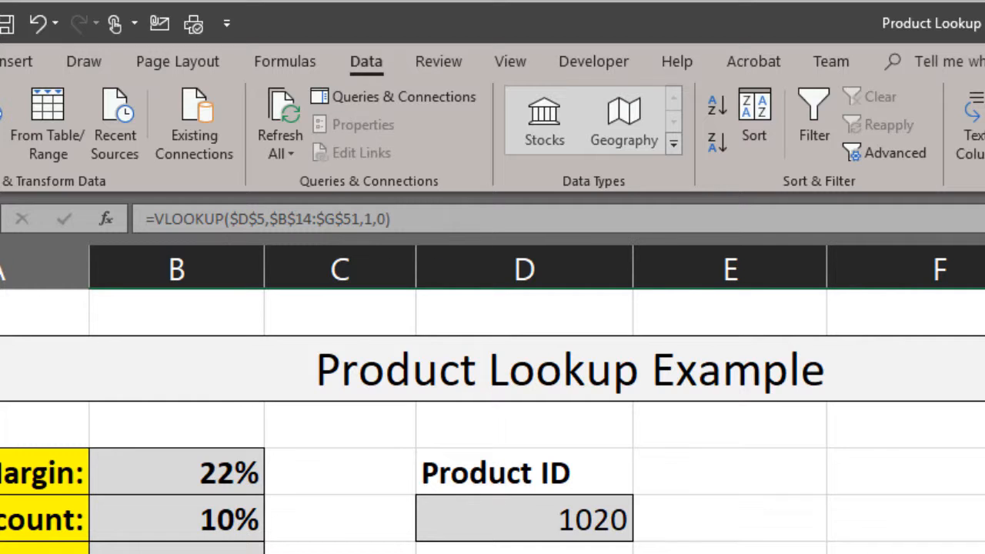
# - Re-enter the range lookup argument 0 in the Cost cell's VLOOKUP formula, keeping column index 1
pyautogui.click(399, 280)
pyautogui.click(407, 222)
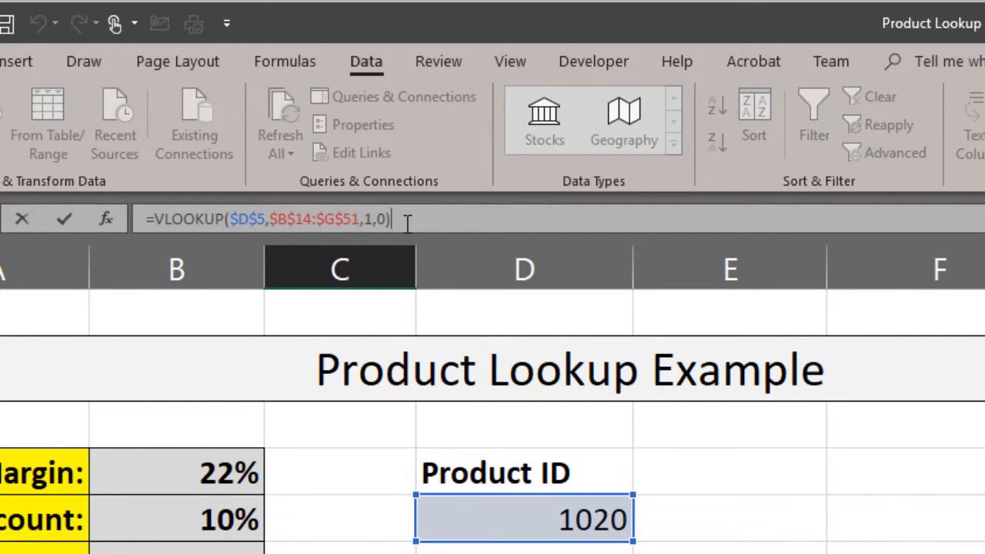
pyautogui.press('BackSpace')
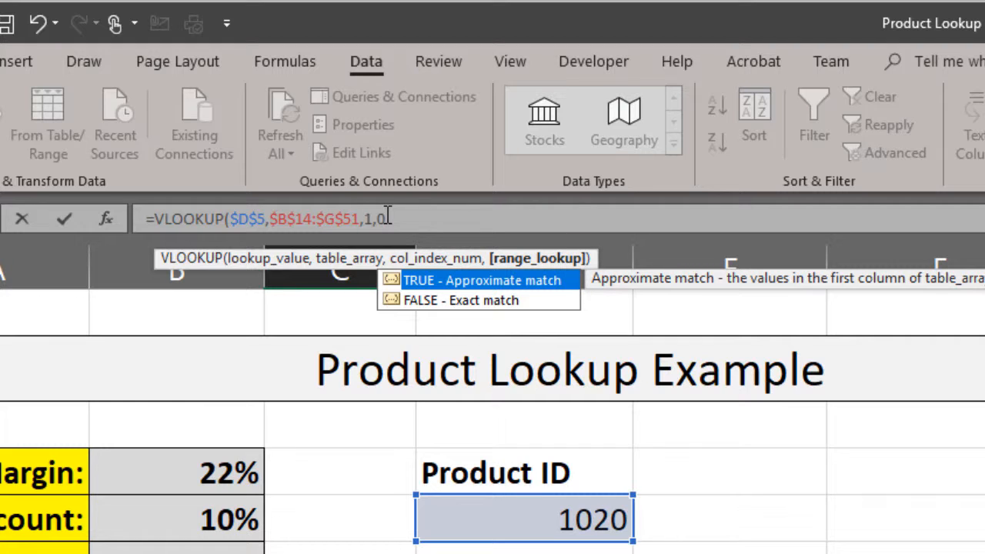
pyautogui.press('BackSpace')
pyautogui.press('BackSpace')
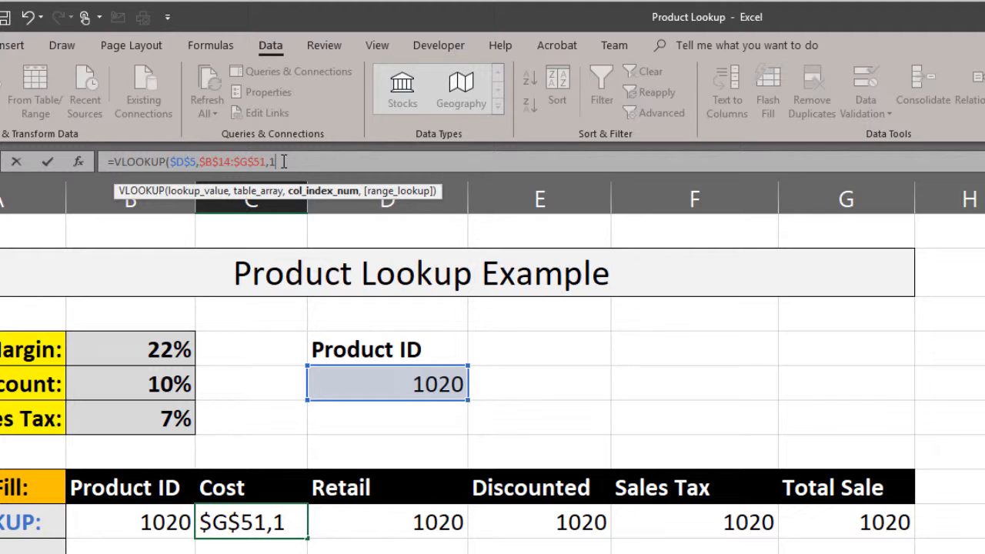
pyautogui.write(',0')
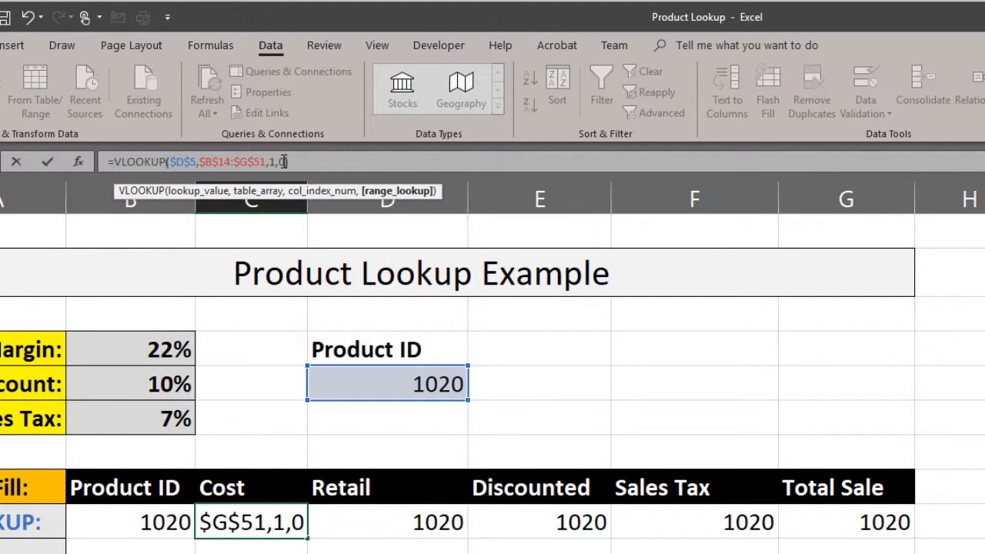
pyautogui.write(')')
pyautogui.press('Return')
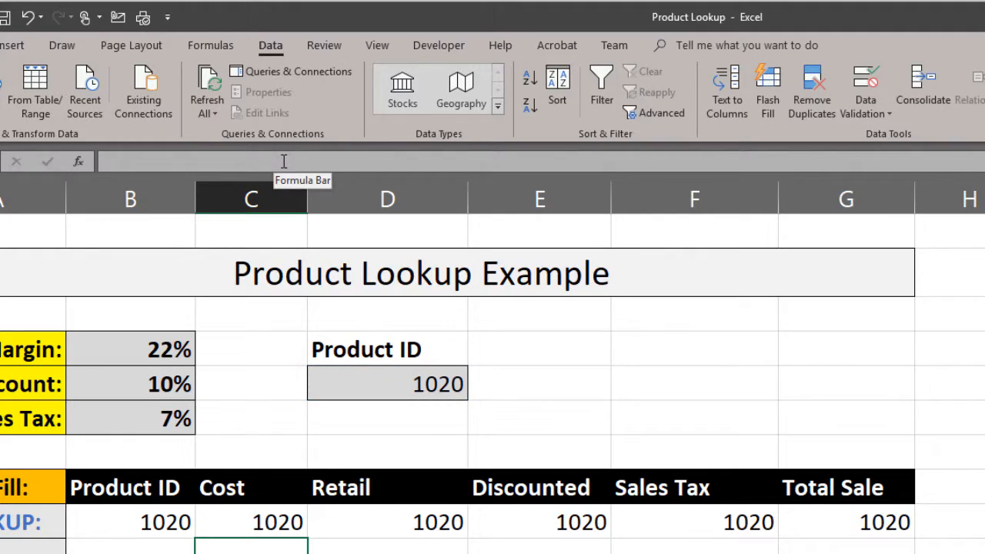
# - Undo the formula edit in C9 and the VLOOKUP fill across row 9
pyautogui.hotkey('ctrl', 'z')
pyautogui.hotkey('ctrl', 'z')
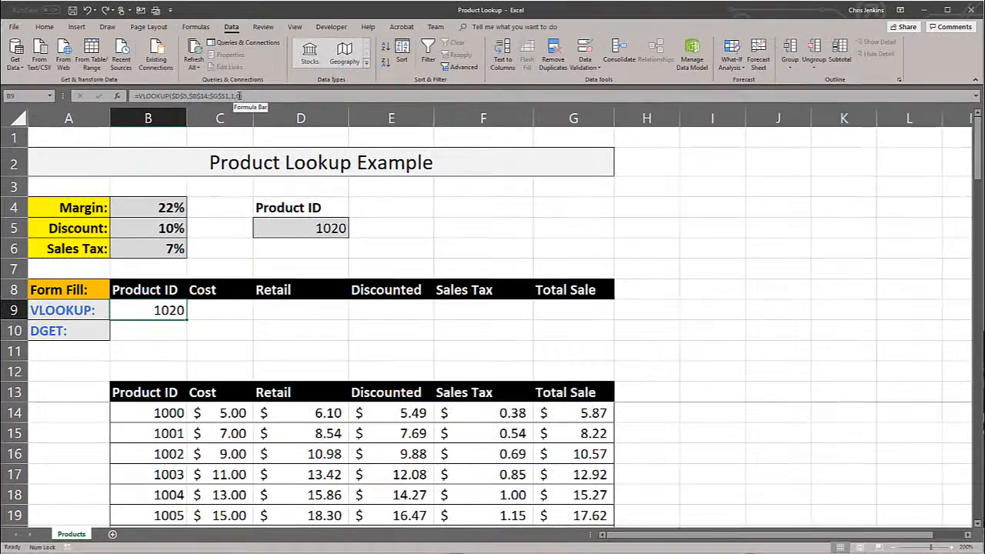
# - Start a MATCH formula in B12 with the Product ID header cell B13 as the lookup value
pyautogui.click(148, 370)
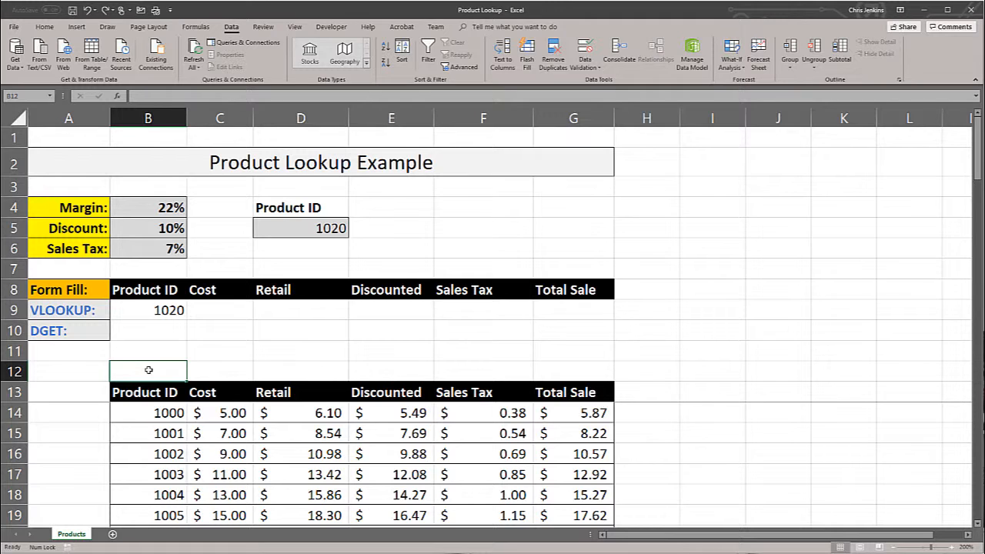
pyautogui.write('=MA')
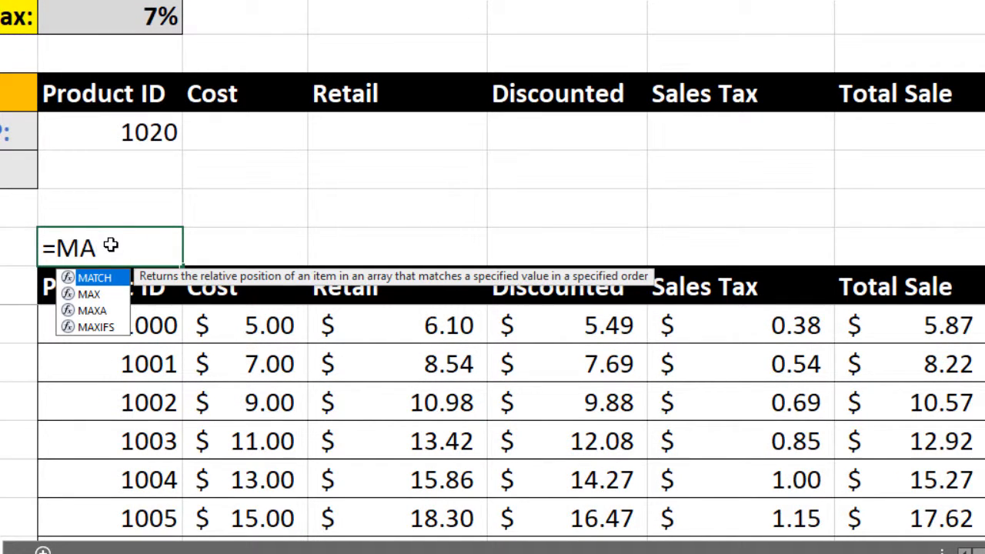
pyautogui.press('Tab')
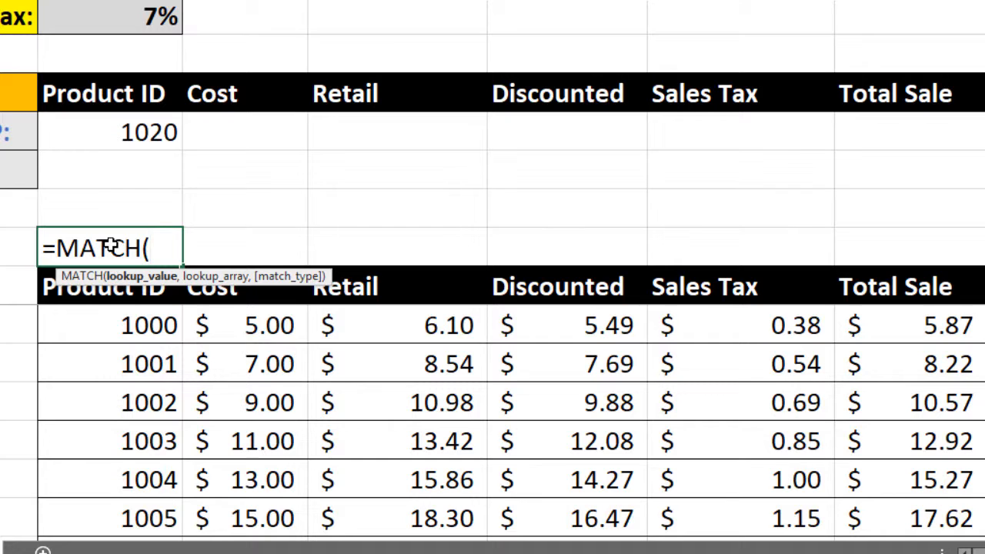
pyautogui.click(111, 289)
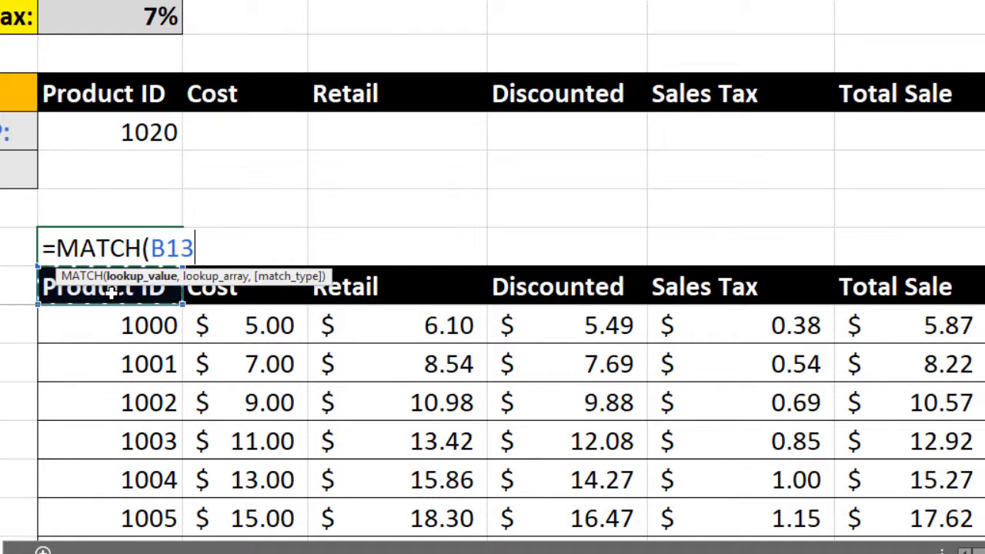
pyautogui.write(',')
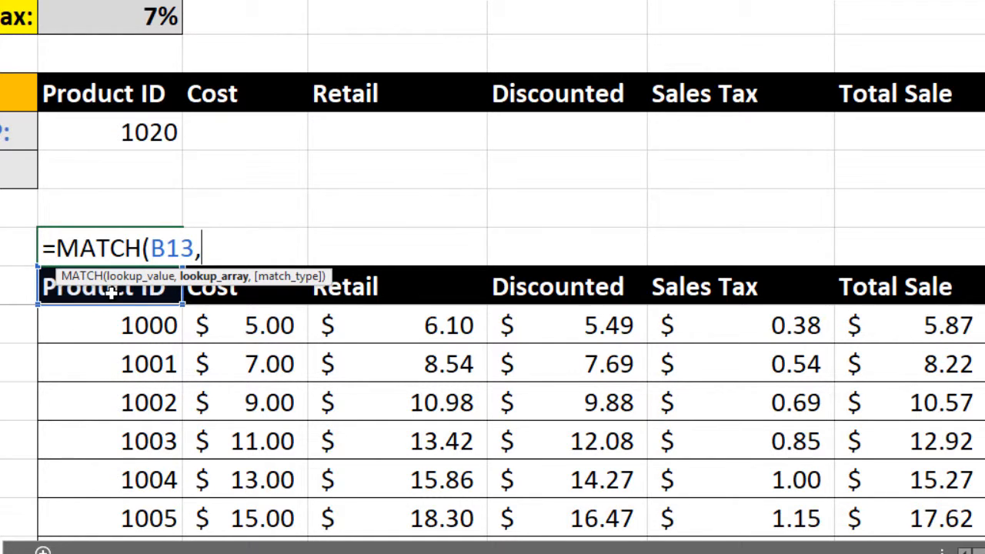
# - Complete the MATCH formula in B12 with the absolute header range $B$13:$G$13 and match type 0
pyautogui.click(141, 298)
pyautogui.moveTo(141, 299); pyautogui.dragTo(928, 291)
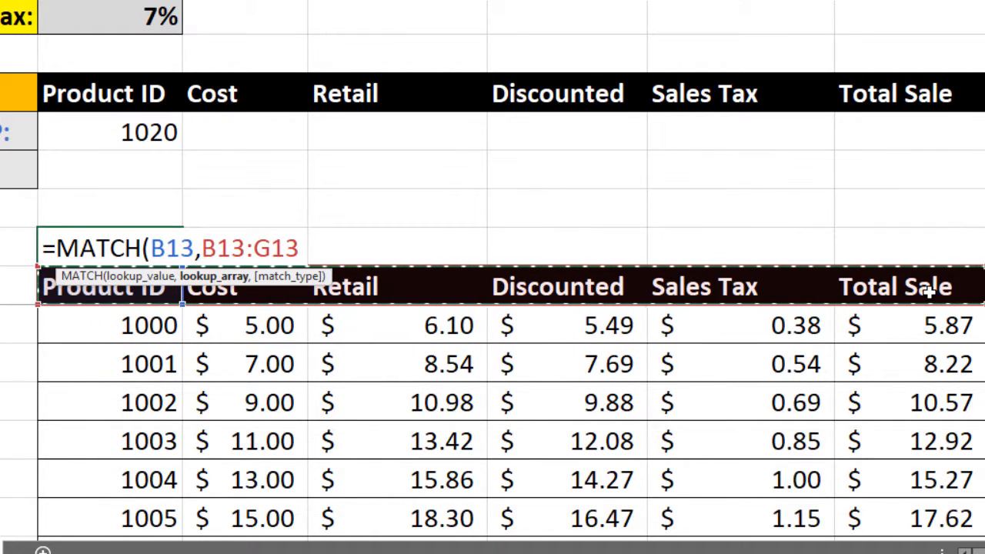
pyautogui.press('F4')
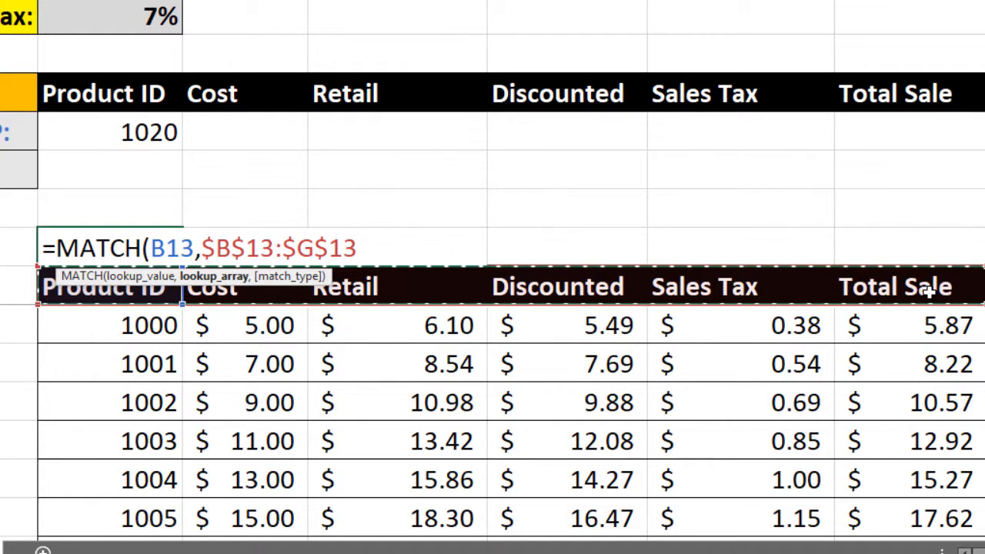
pyautogui.write(',')
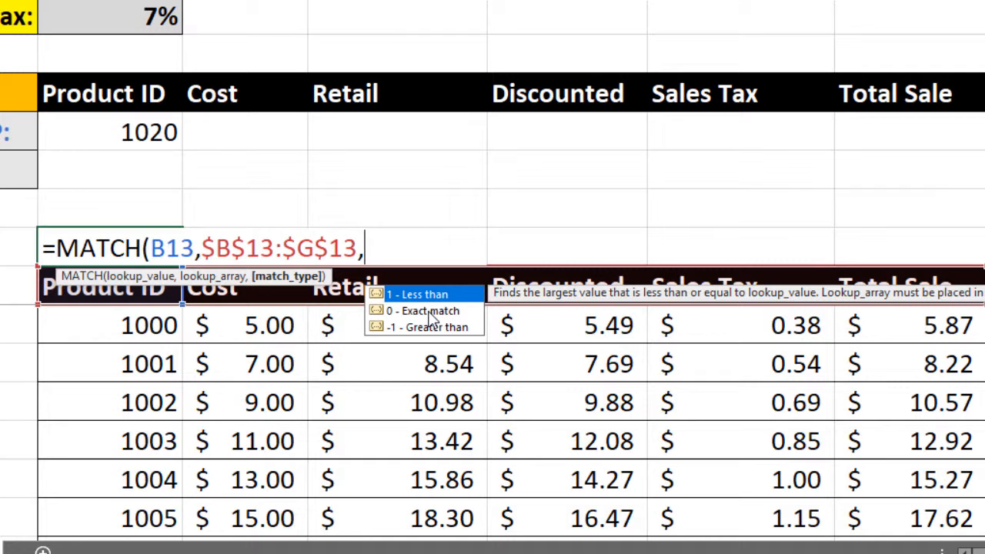
pyautogui.write('0')
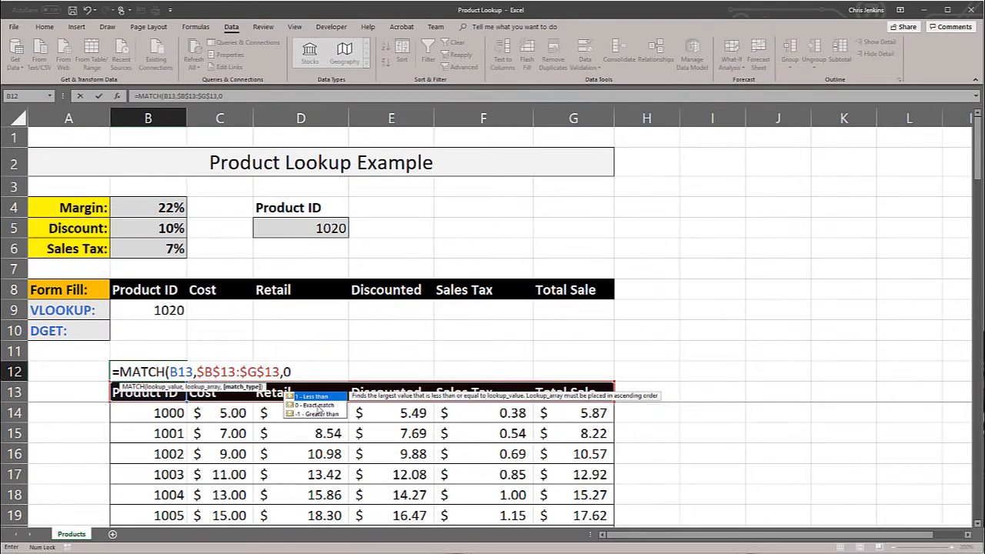
pyautogui.write(')')
pyautogui.press('Return')
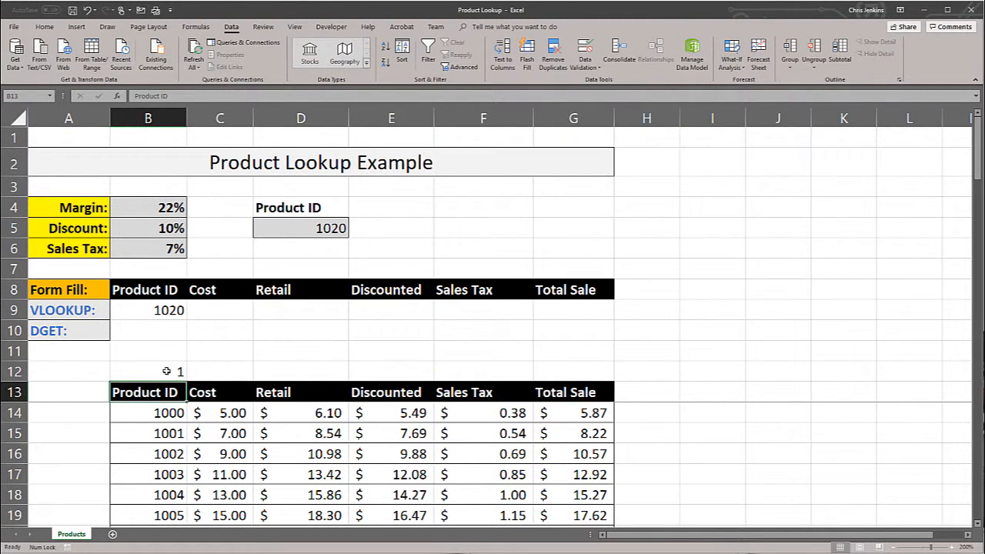
# - Fill the MATCH formula from B12 across to G12 and review its lookup value and lookup array references
pyautogui.click(177, 373)
pyautogui.moveTo(180, 375); pyautogui.dragTo(577, 372)
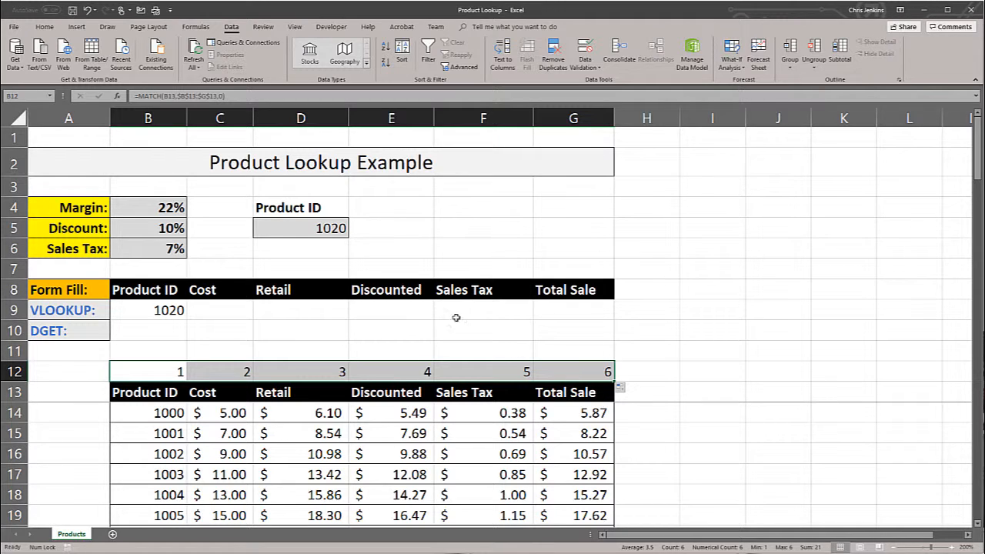
pyautogui.click(178, 96)
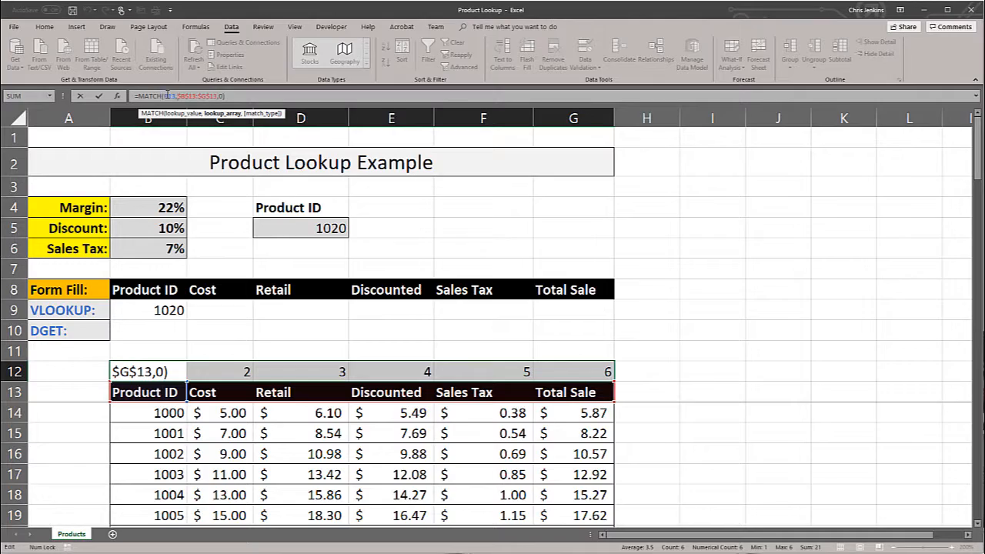
pyautogui.doubleClick(168, 95)
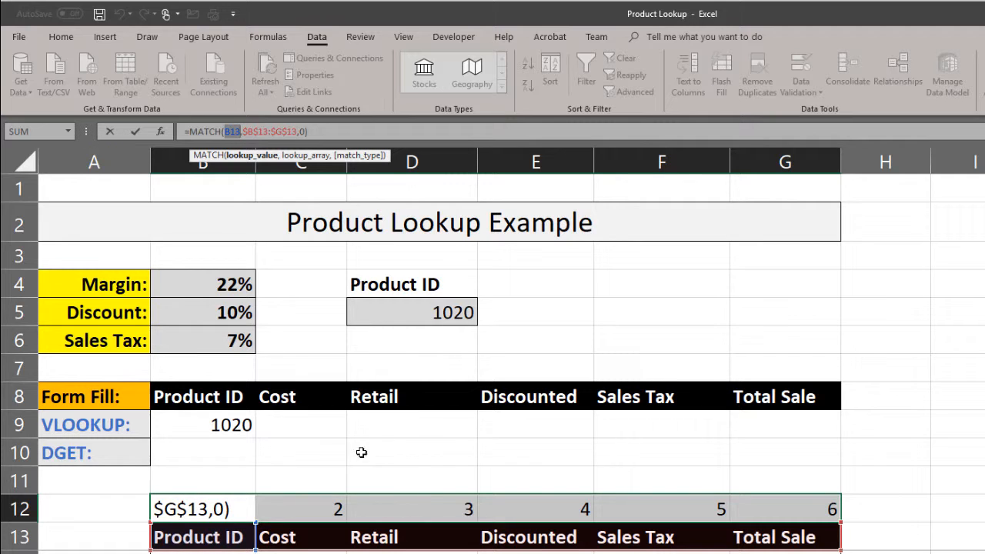
pyautogui.click(264, 132)
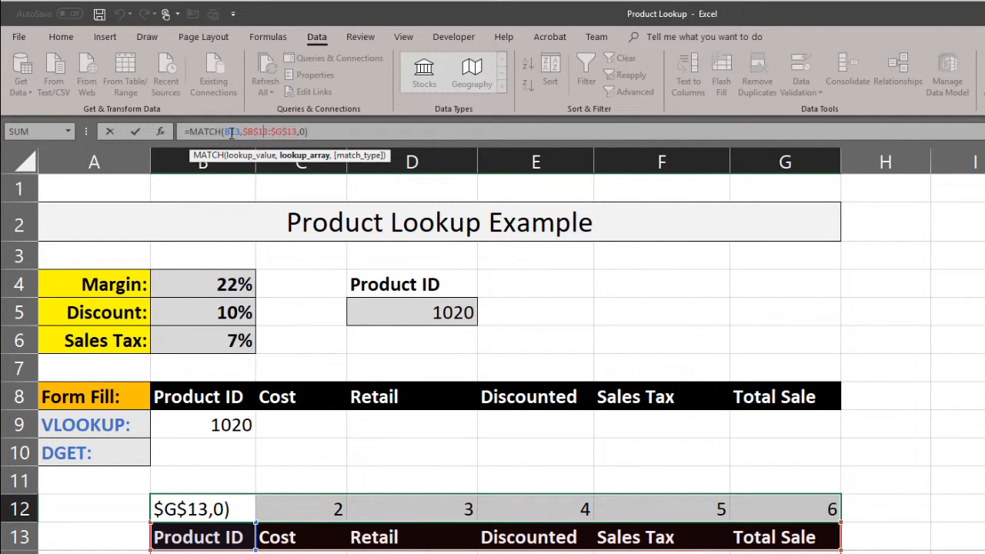
pyautogui.hotkey('ctrl', 'Return')
pyautogui.click(404, 514)
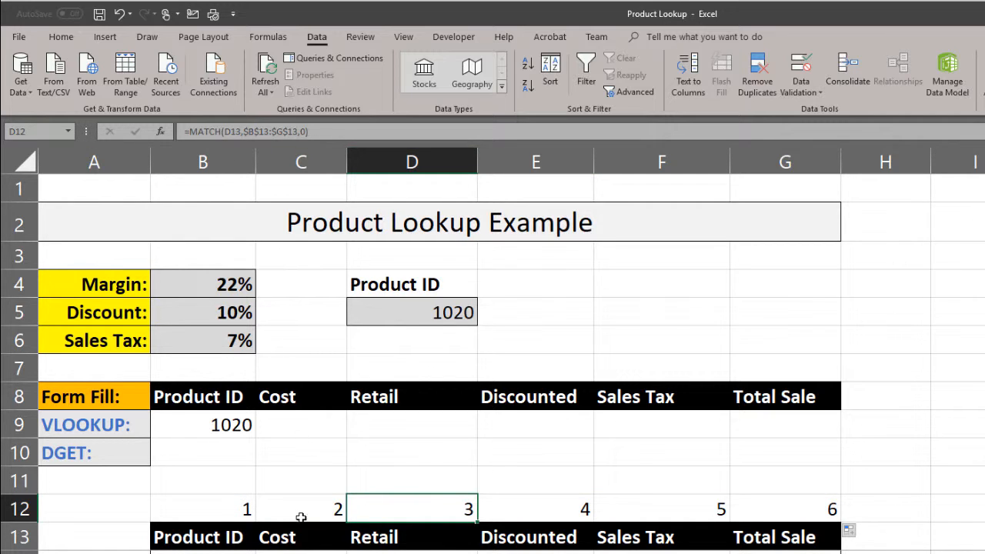
pyautogui.click(240, 510)
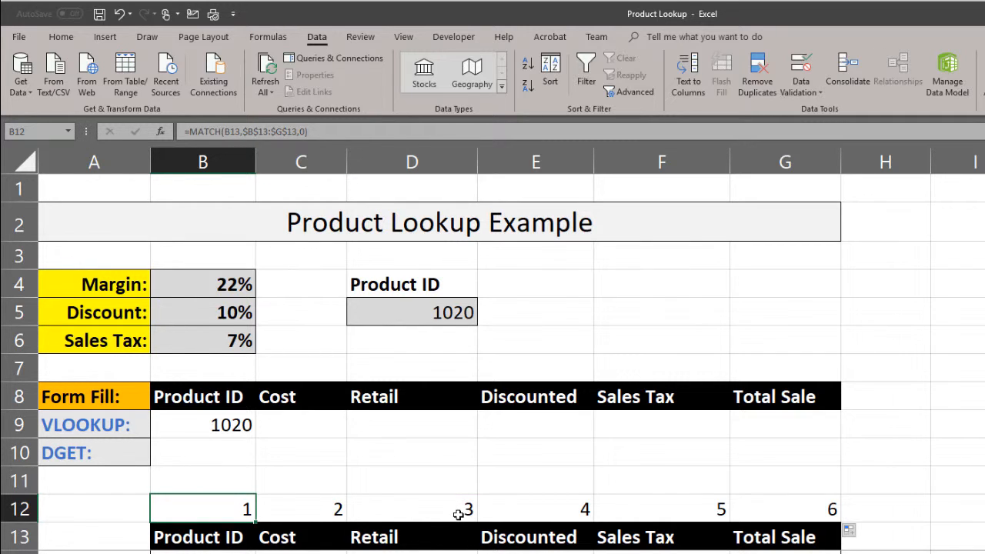
# - Replace the column index in B9's VLOOKUP formula with a reference to cell B12
pyautogui.click(227, 424)
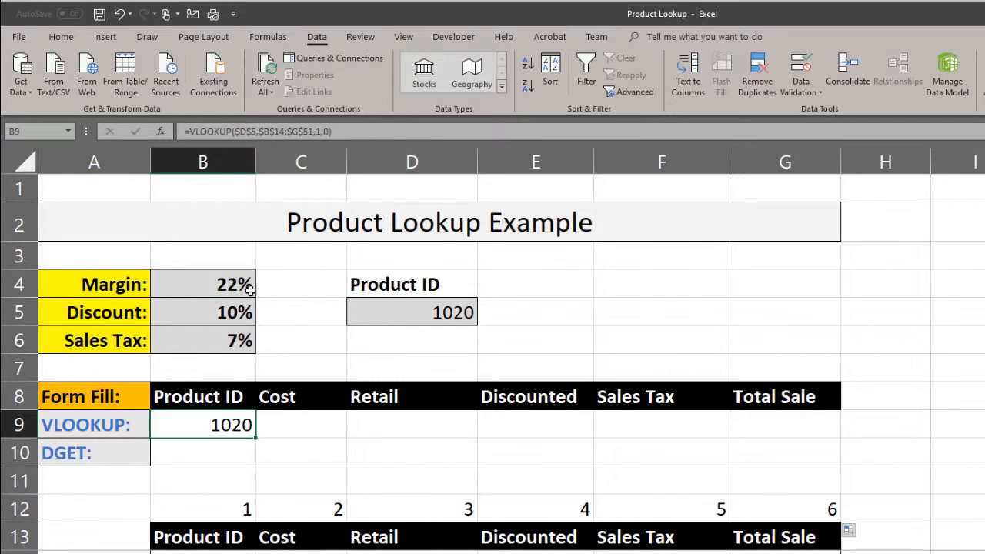
pyautogui.click(321, 131)
pyautogui.press('BackSpace')
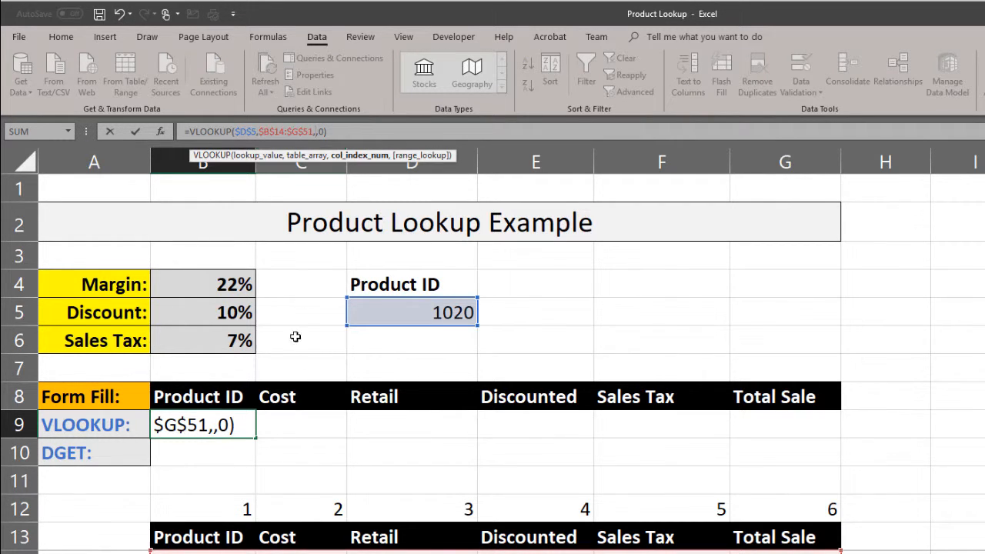
pyautogui.click(235, 514)
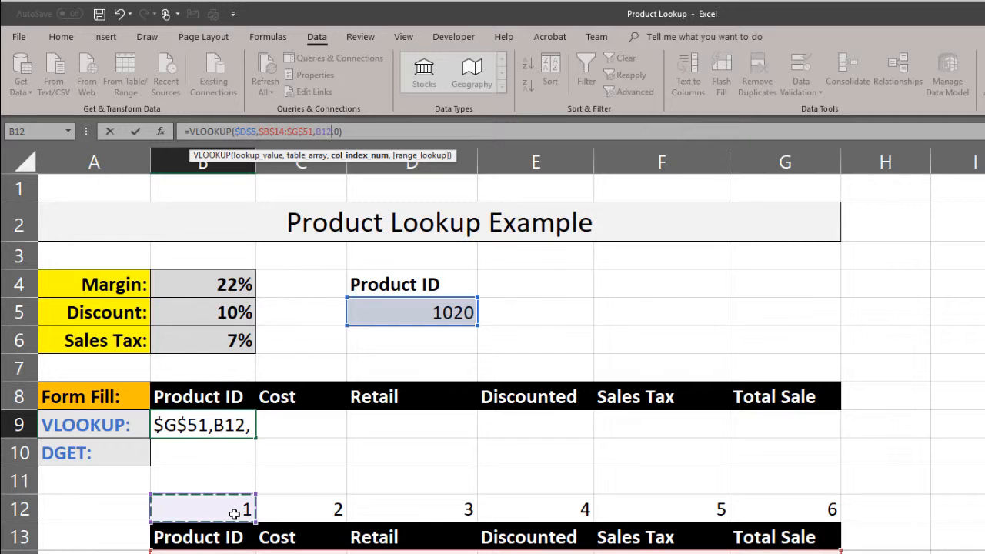
pyautogui.press('Return')
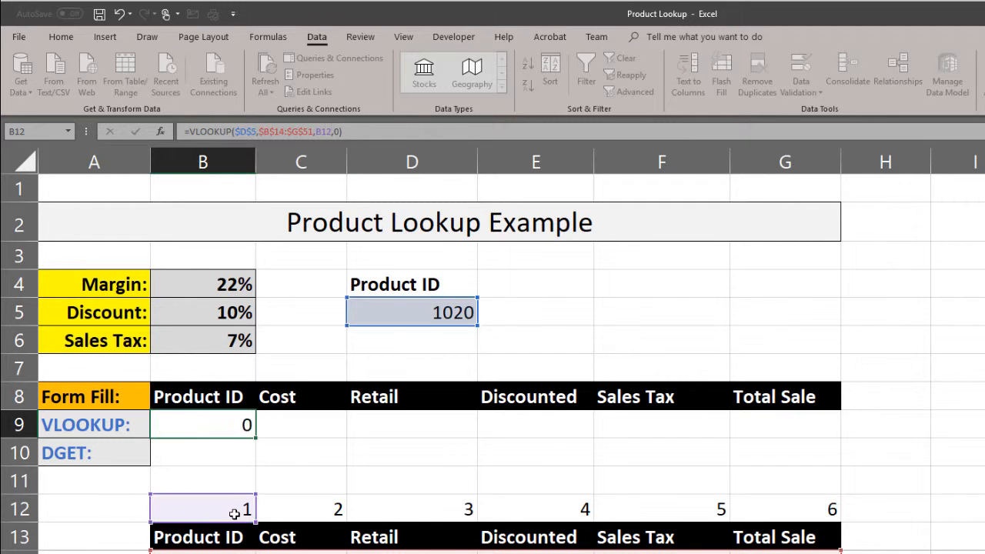
# - Try filling the VLOOKUP formula from B9 across to Total Sale cell G9, and undo the fill
pyautogui.click(231, 421)
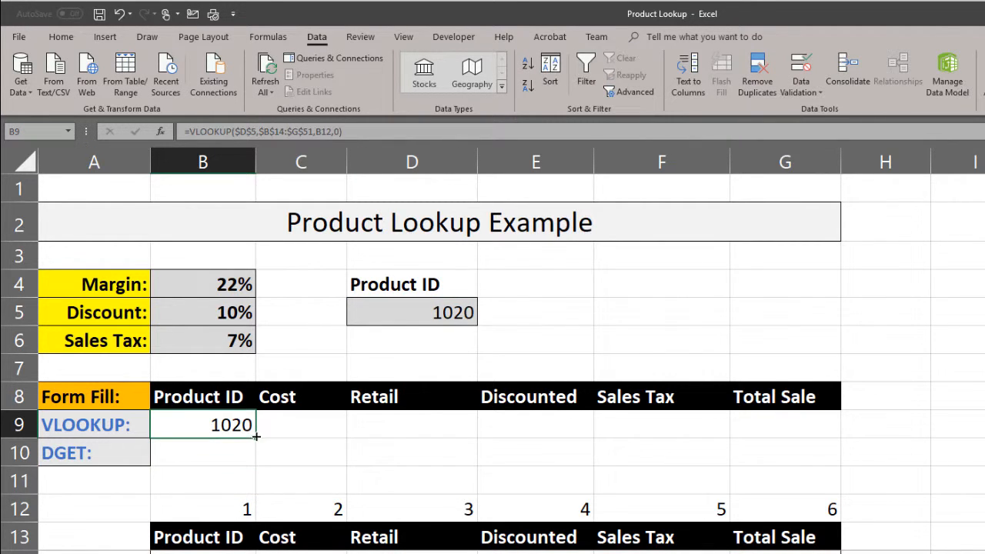
pyautogui.moveTo(257, 437); pyautogui.dragTo(813, 458)
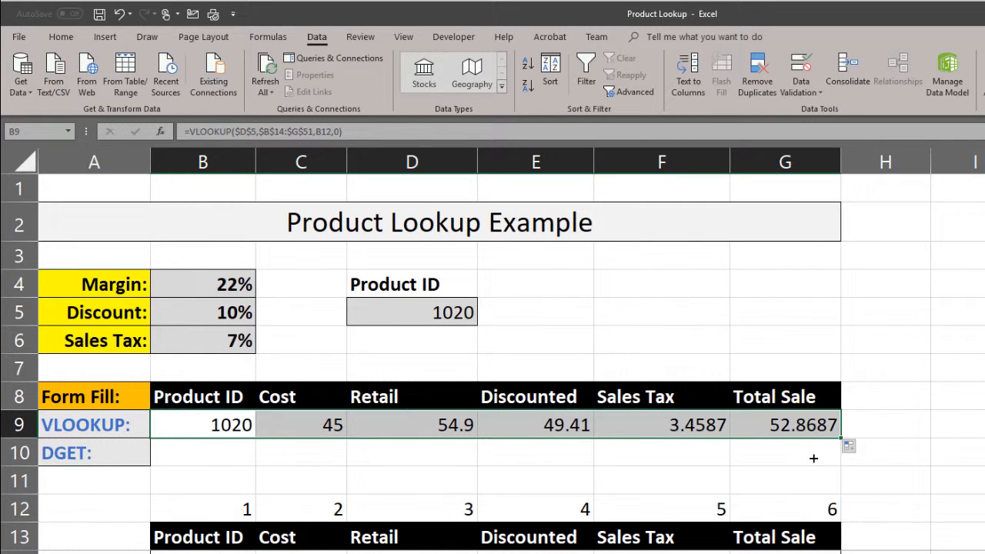
pyautogui.hotkey('ctrl', 'z')
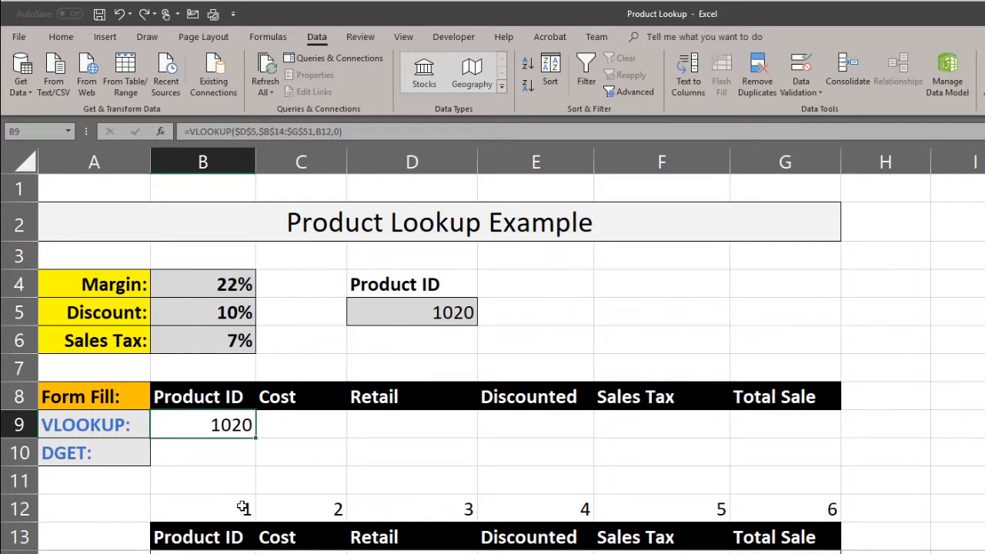
# - Replace the column index in B9's VLOOKUP formula with a nested MATCH that uses B13 as its lookup value
pyautogui.click(355, 131)
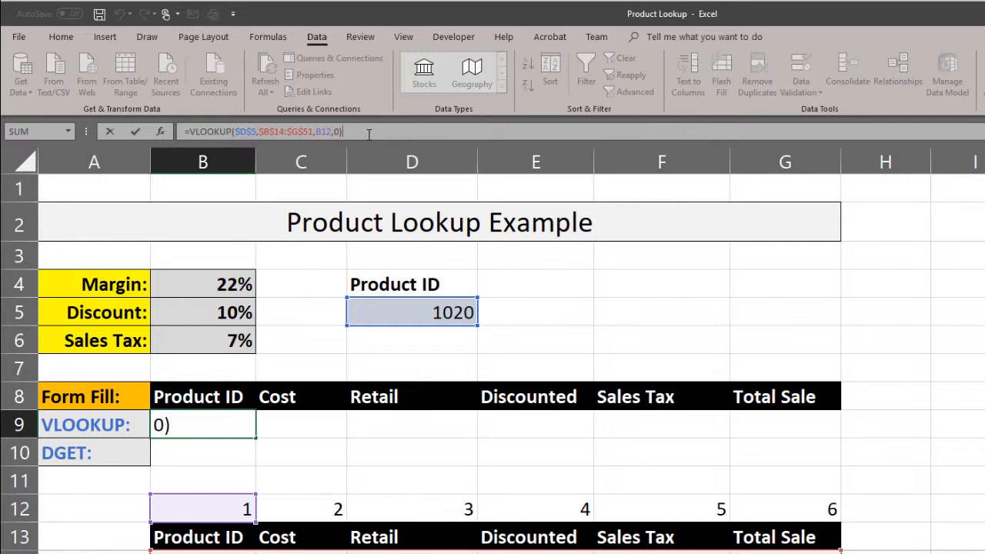
pyautogui.press('BackSpace')
pyautogui.press('BackSpace')
pyautogui.press('BackSpace')
pyautogui.press('BackSpace')
pyautogui.press('BackSpace')
pyautogui.press('BackSpace')
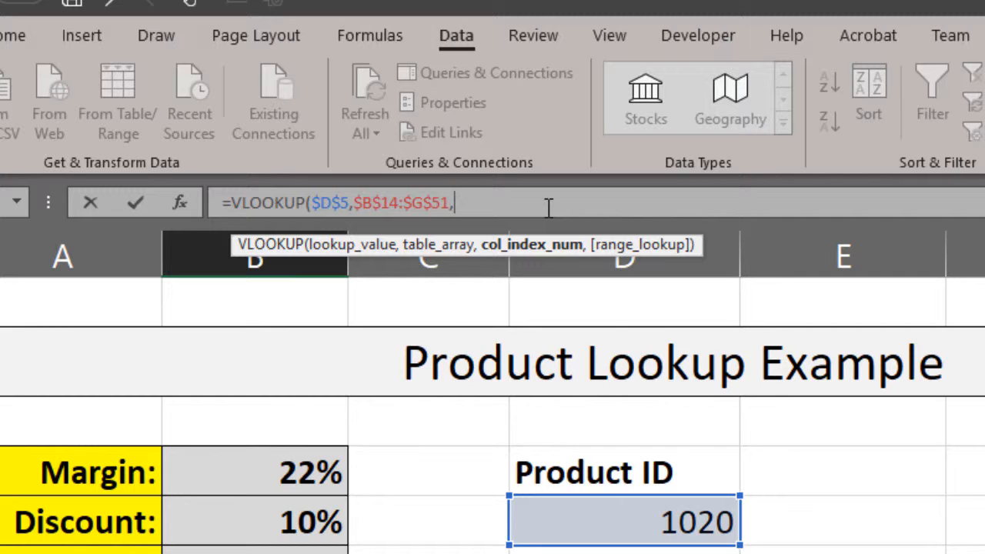
pyautogui.write('MAT')
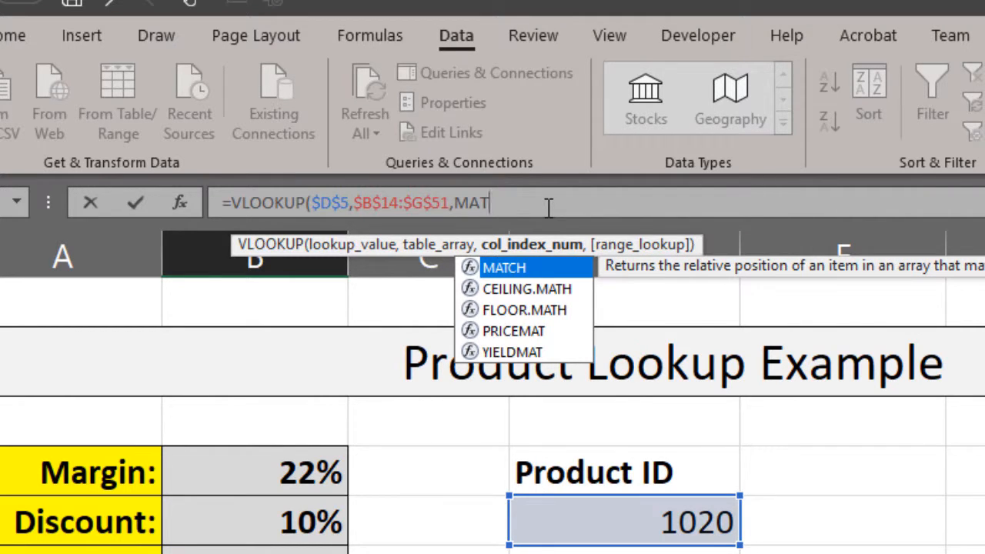
pyautogui.press('Tab')
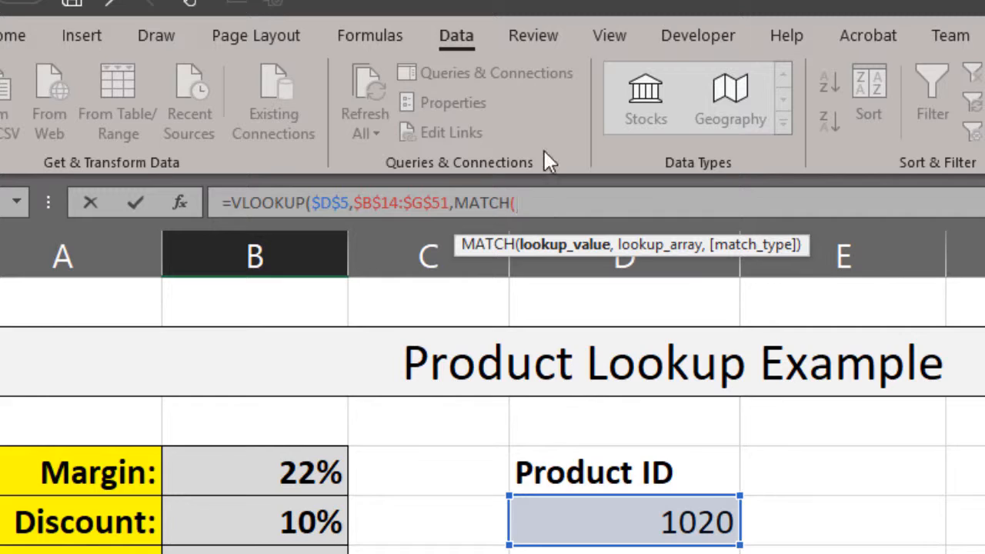
pyautogui.write('B13,')
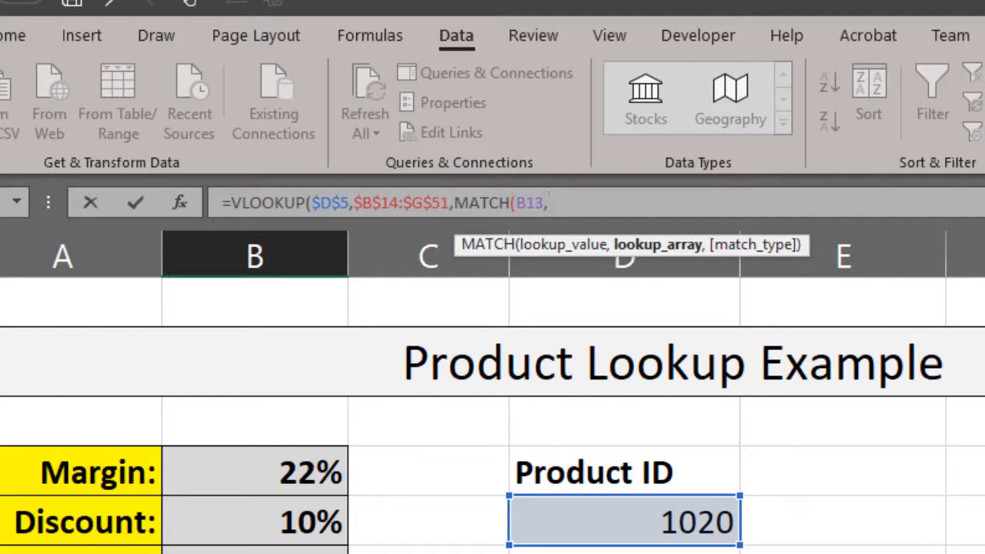
# - Complete B9's nested MATCH with the absolute range $B$13:$G$13 and match type 0, and set the VLOOKUP range lookup to 0
pyautogui.moveTo(255, 553); pyautogui.dragTo(984, 553)
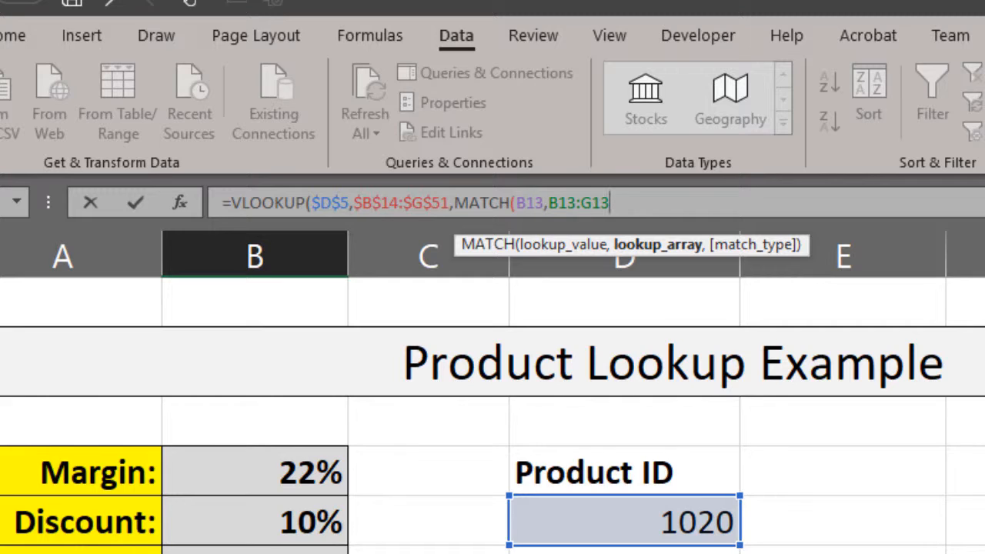
pyautogui.press('F4')
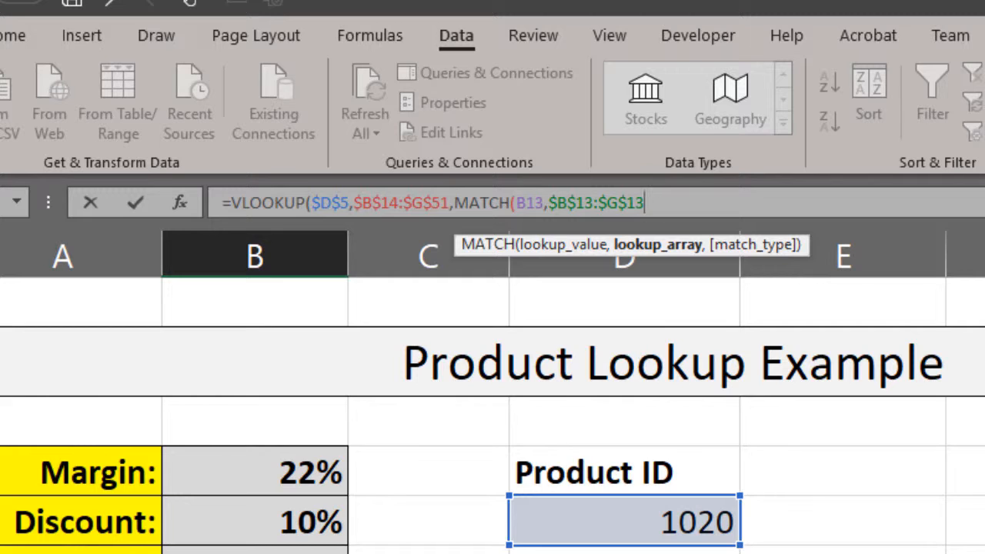
pyautogui.write(',0')
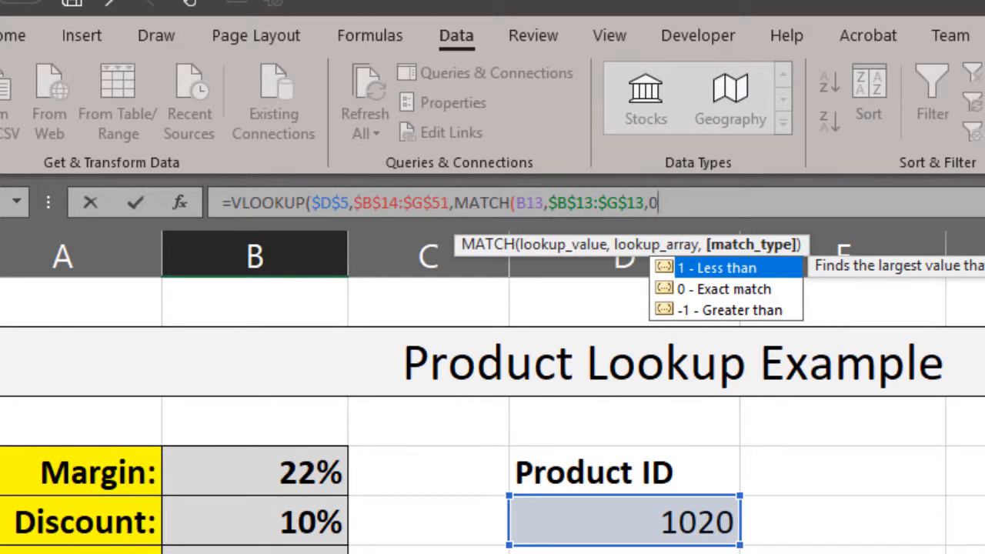
pyautogui.write(')')
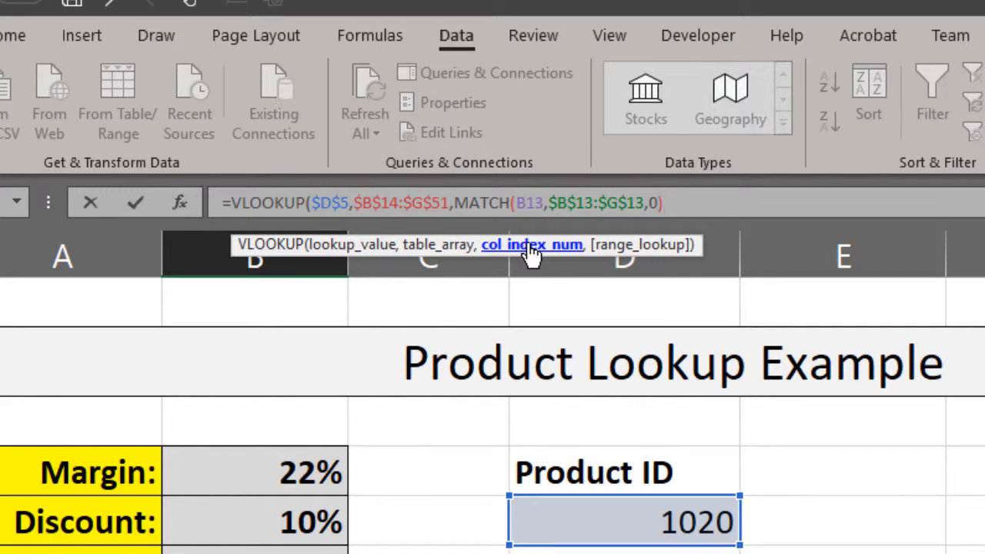
pyautogui.write(',')
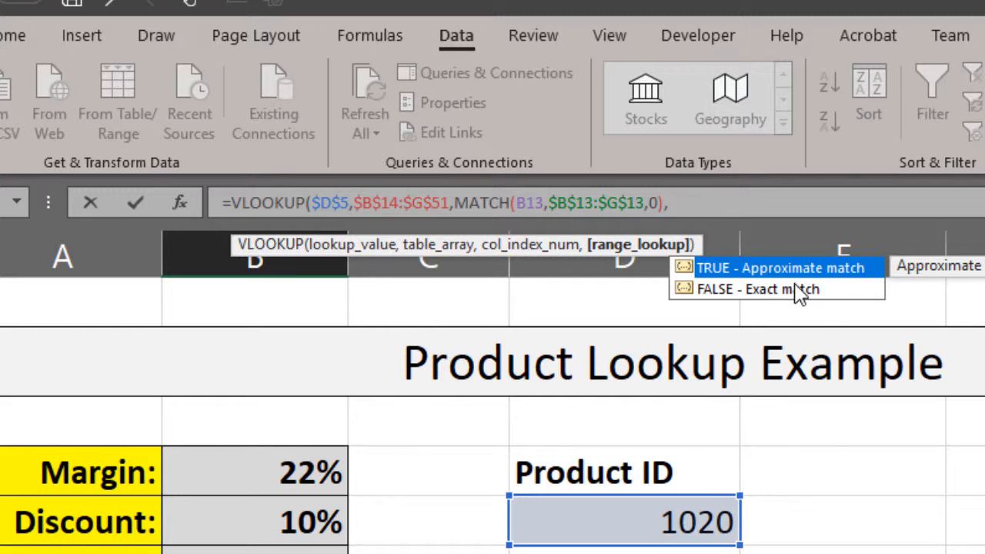
pyautogui.write('0)')
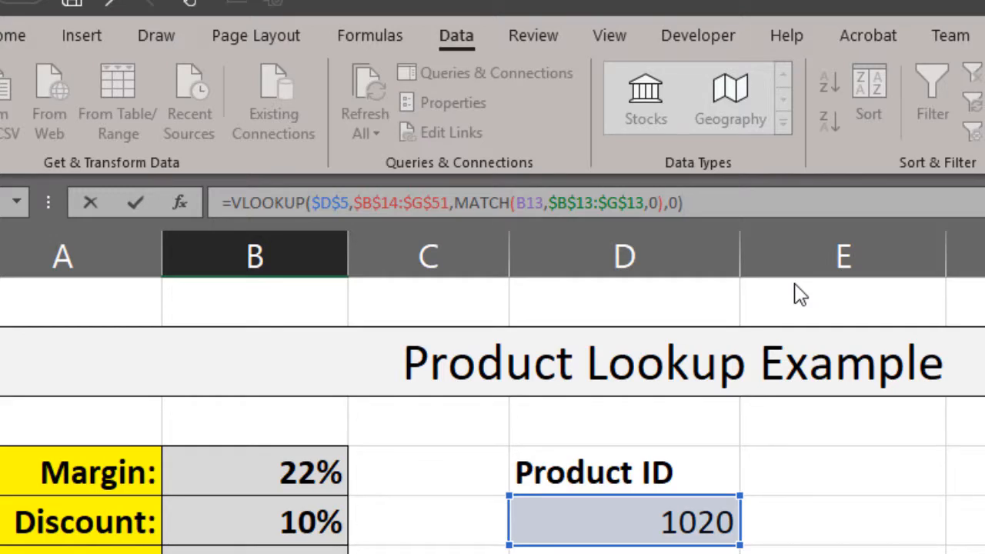
pyautogui.press('Return')
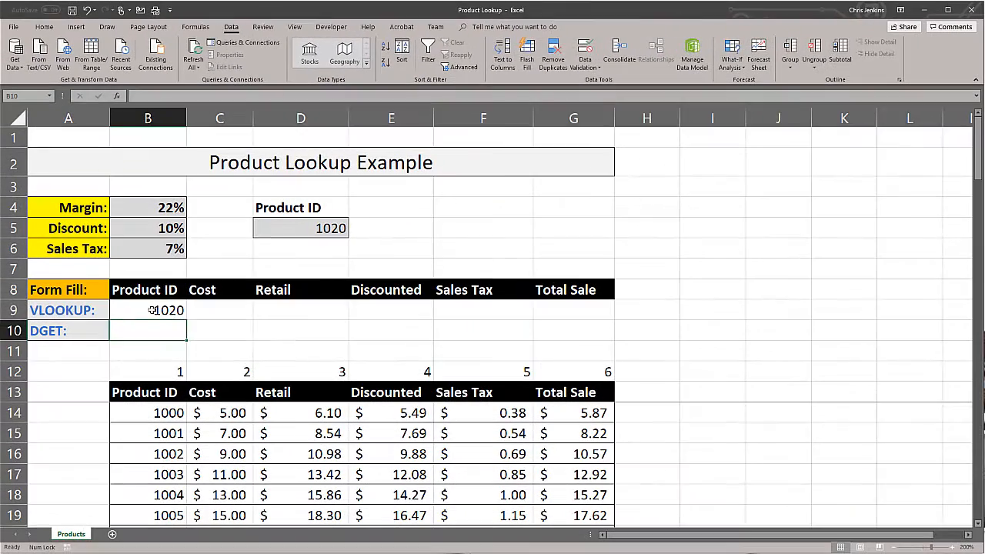
# - Fill the VLOOKUP formula from B9 across to G9 and give the amounts in C9:G9 the dollar Accounting format
pyautogui.click(151, 309)
pyautogui.moveTo(186, 320); pyautogui.dragTo(608, 320)
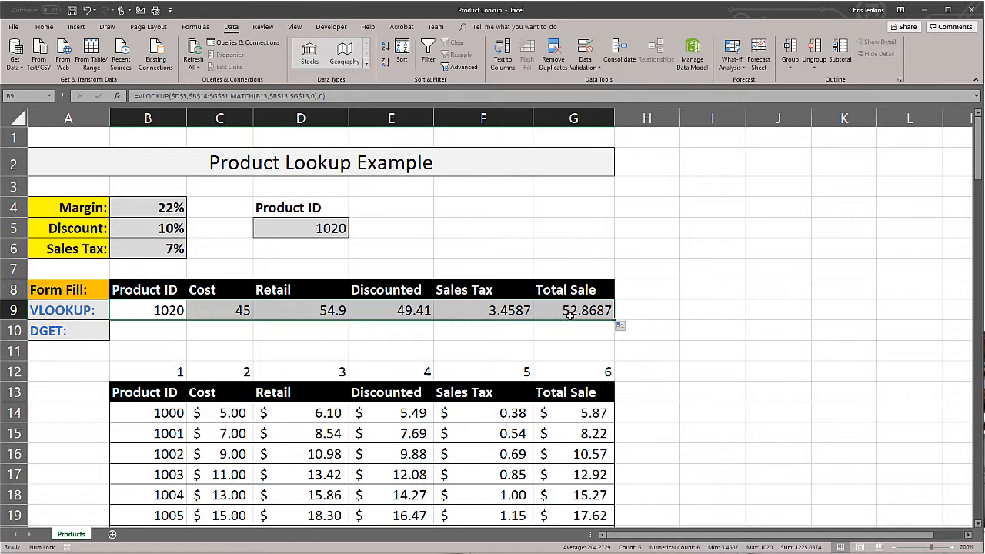
pyautogui.click(44, 27)
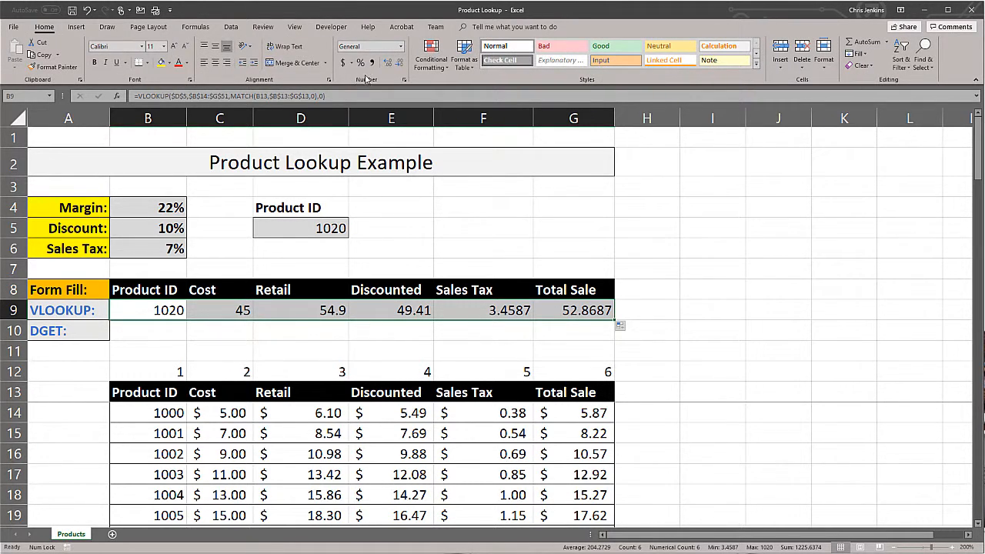
pyautogui.click(344, 63)
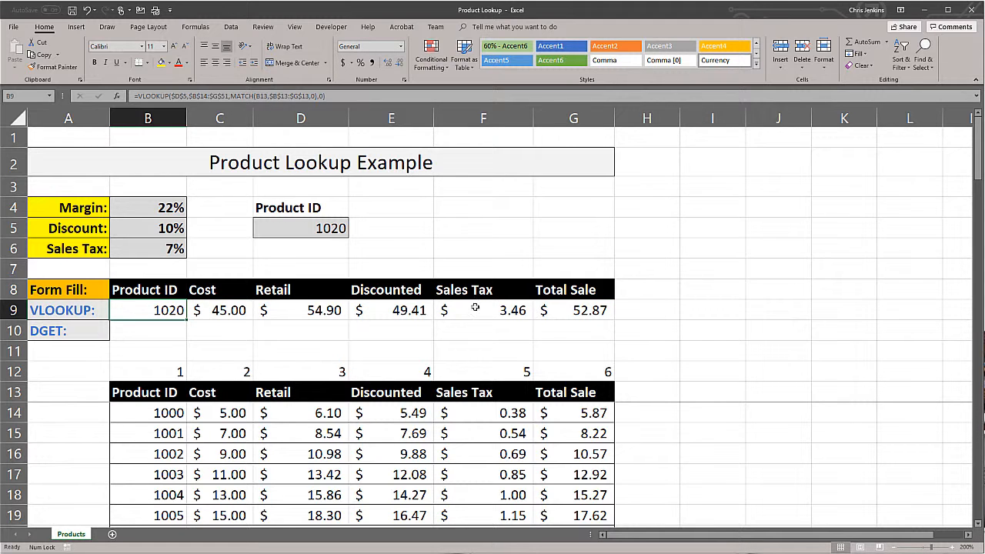
pyautogui.click(418, 275)
# - Choose product 1026 in the Product ID drop-down in D5
pyautogui.click(331, 227)
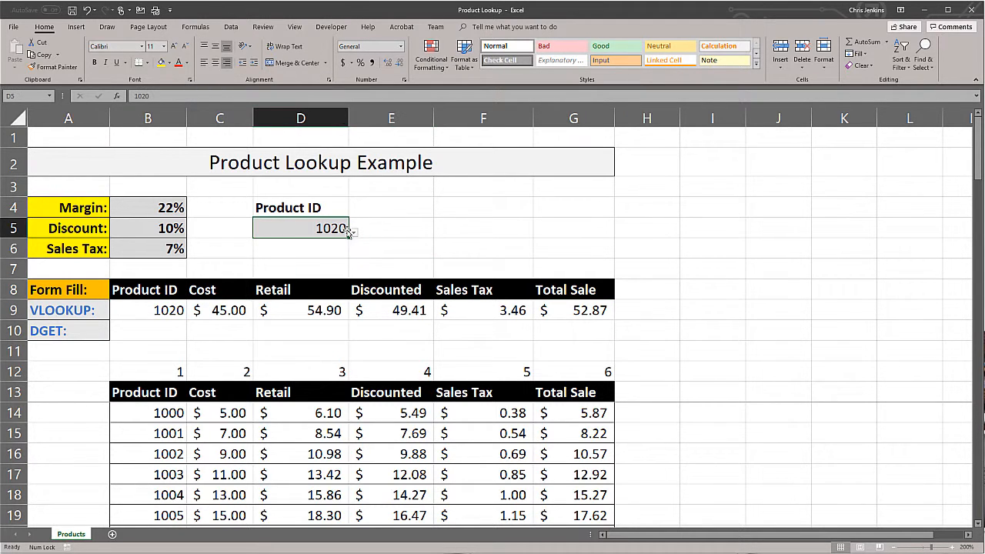
pyautogui.click(353, 232)
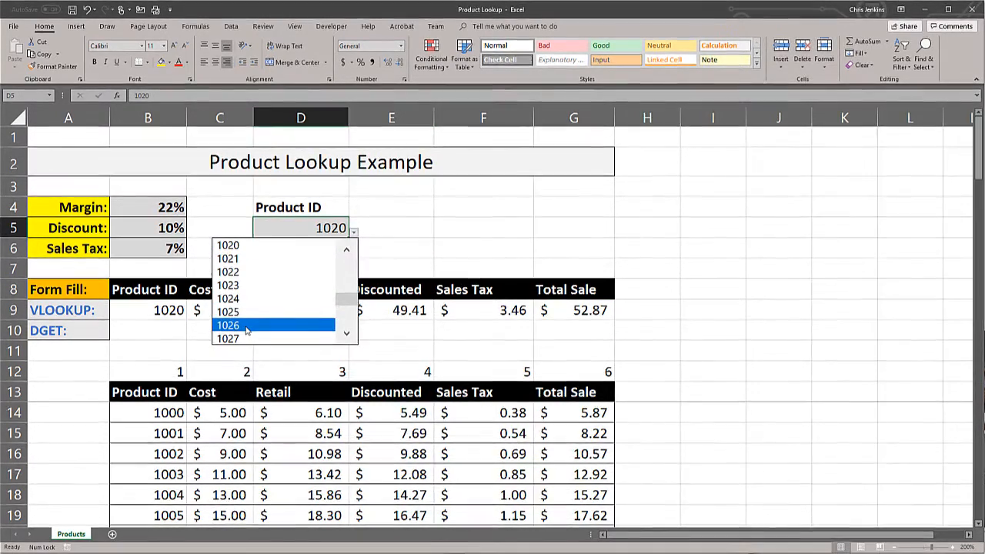
pyautogui.click(257, 323)
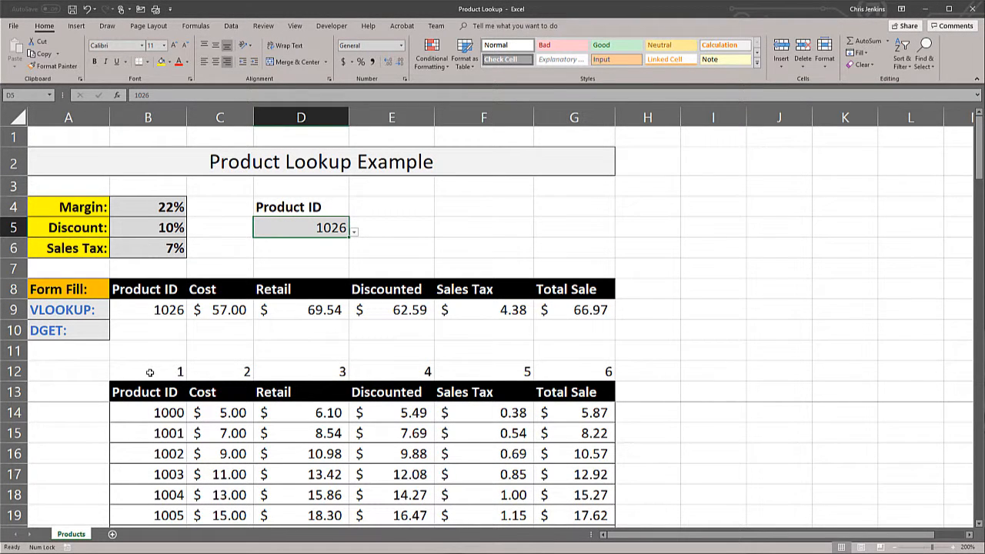
# - Clear the helper MATCH formulas from B12:G12 above the product table
pyautogui.moveTo(150, 372); pyautogui.dragTo(572, 372)
pyautogui.press('Delete')
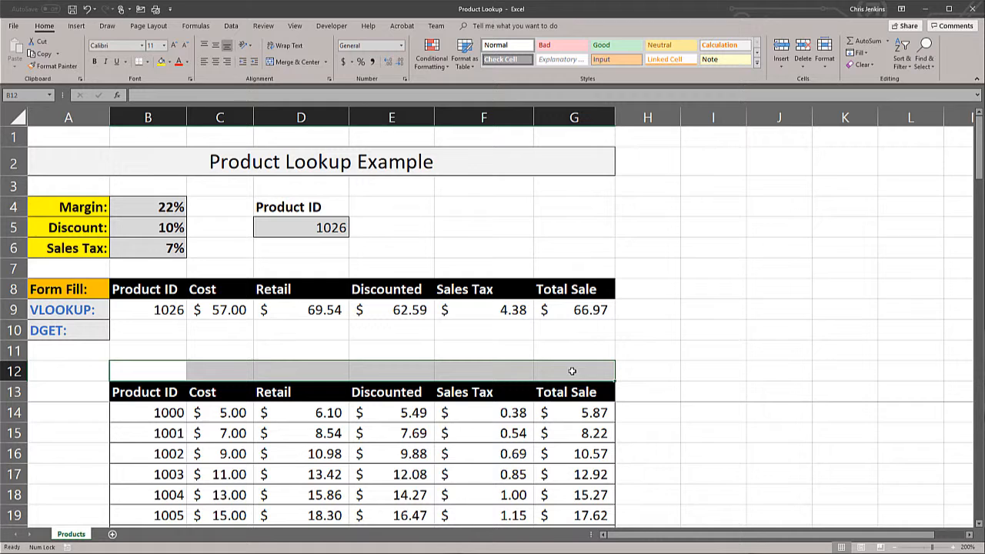
pyautogui.click(515, 347)
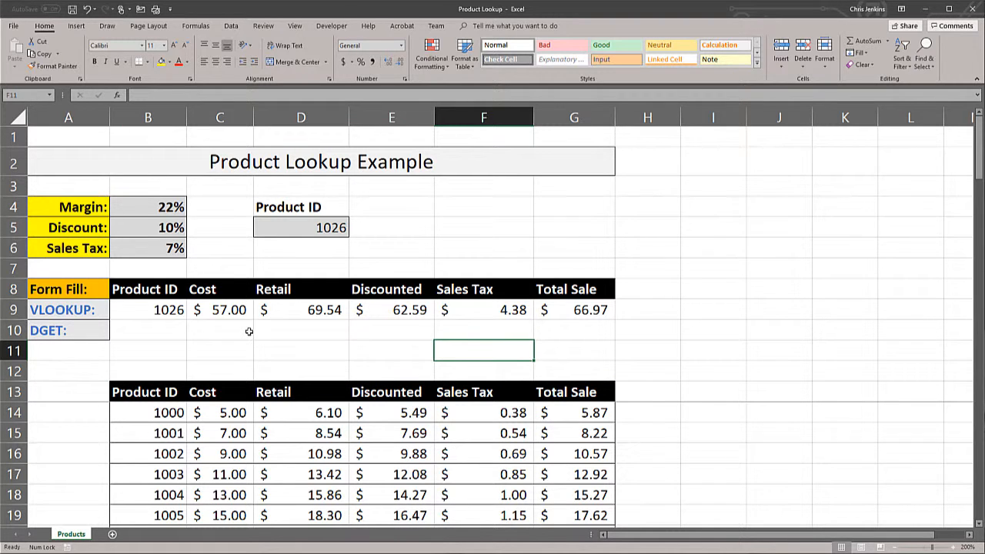
# - Review the lookup value, table array, nested MATCH column index and range lookup arguments of the VLOOKUP formula in F9
pyautogui.click(510, 310)
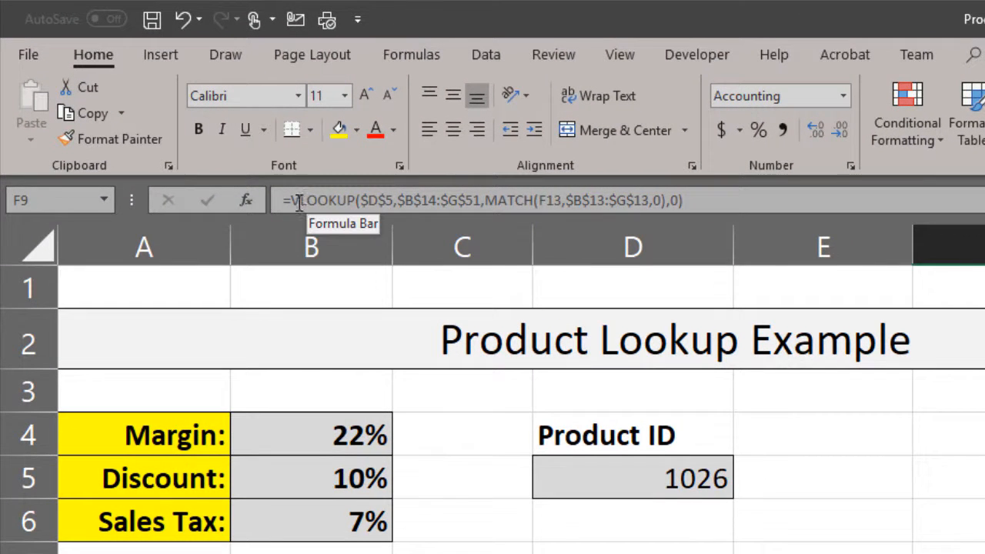
pyautogui.click(394, 201)
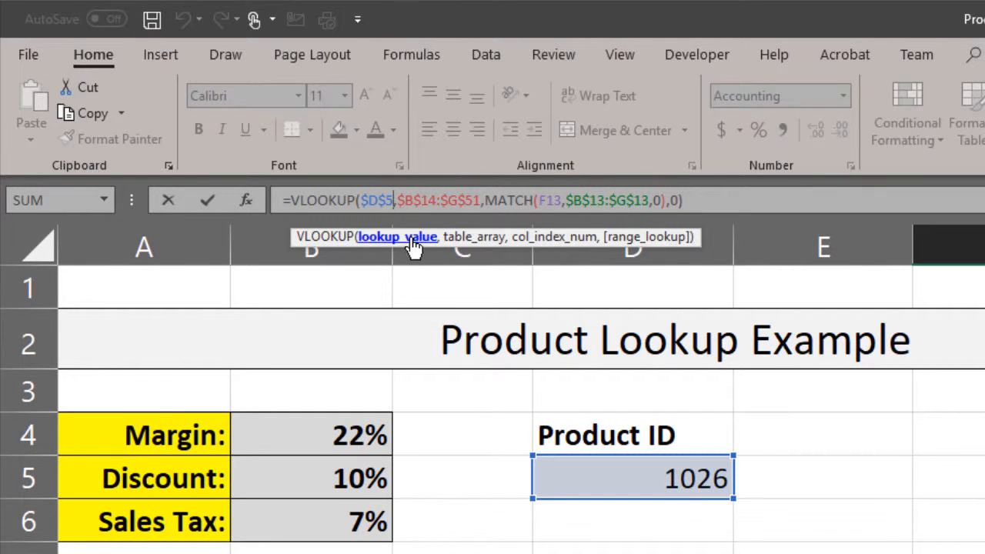
pyautogui.click(441, 201)
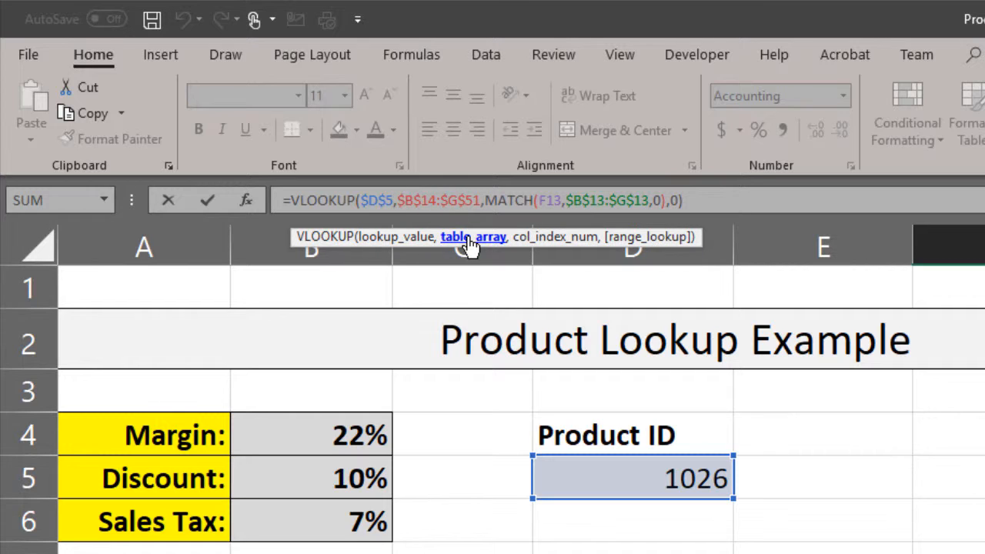
pyautogui.click(509, 200)
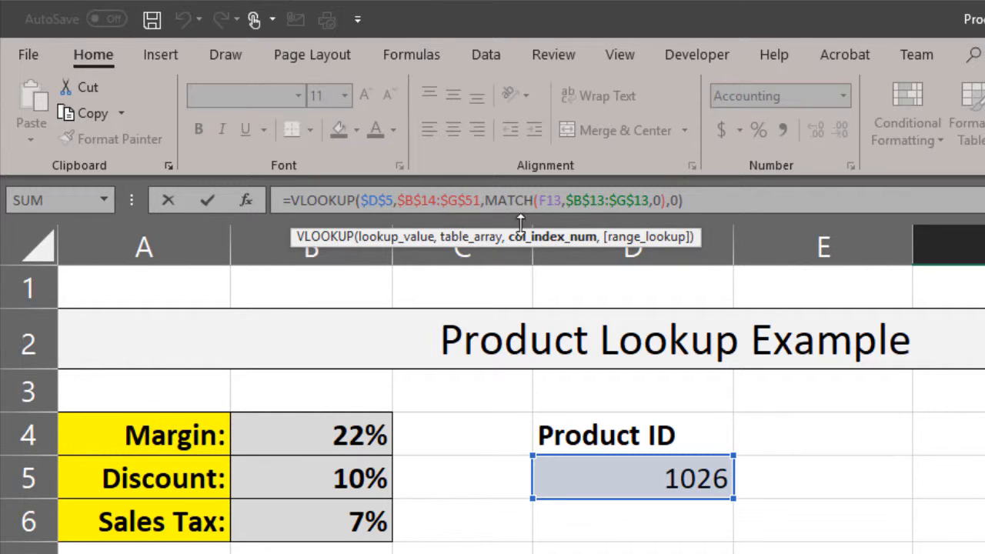
pyautogui.click(670, 200)
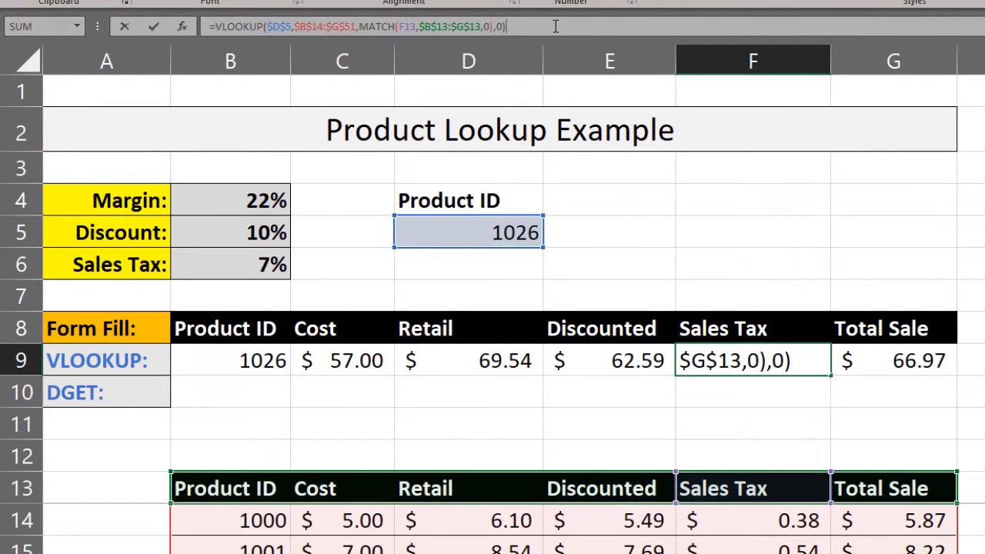
pyautogui.press('Return')
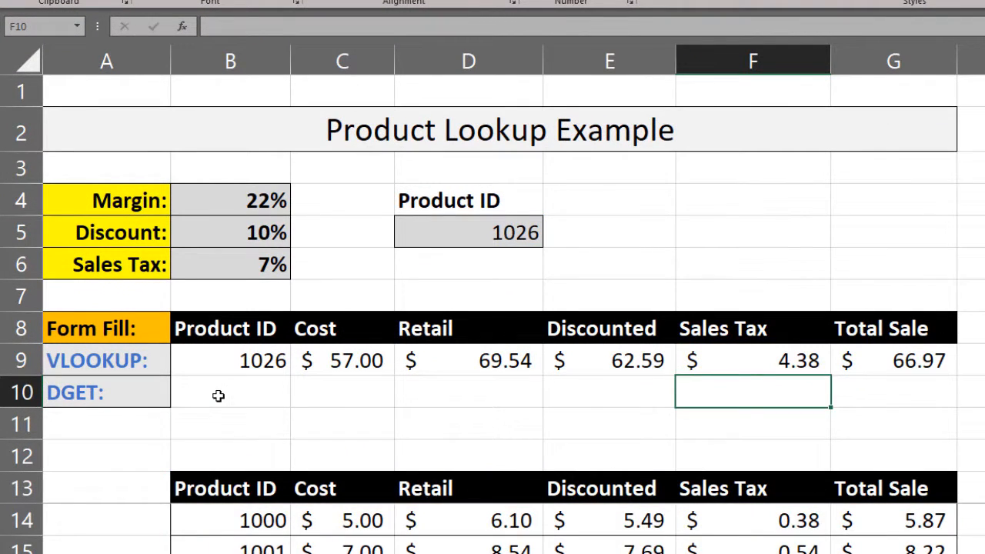
# - Start a DGET formula in B10 with the product table, including its headers, as the absolute database range $B$13:$G$51
pyautogui.click(218, 396)
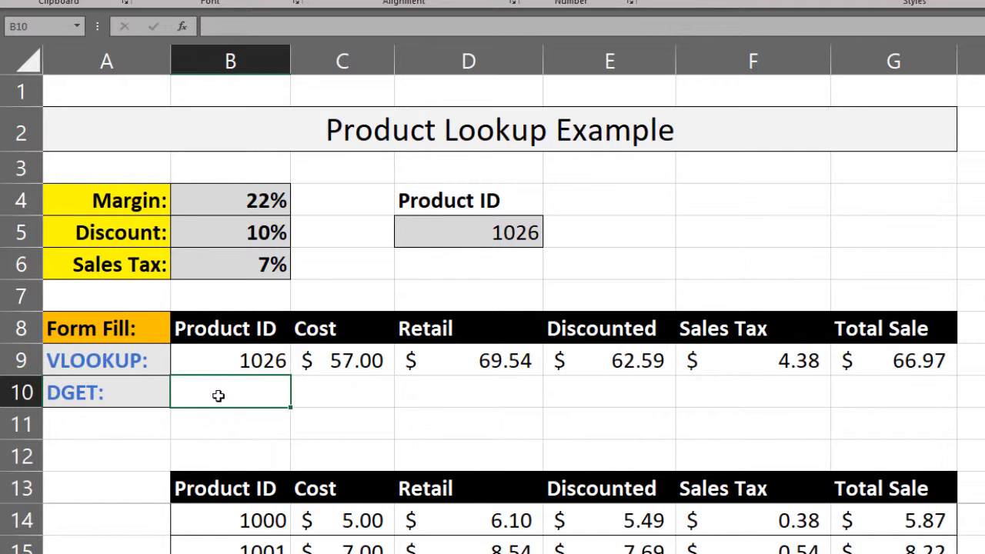
pyautogui.write('=Get')
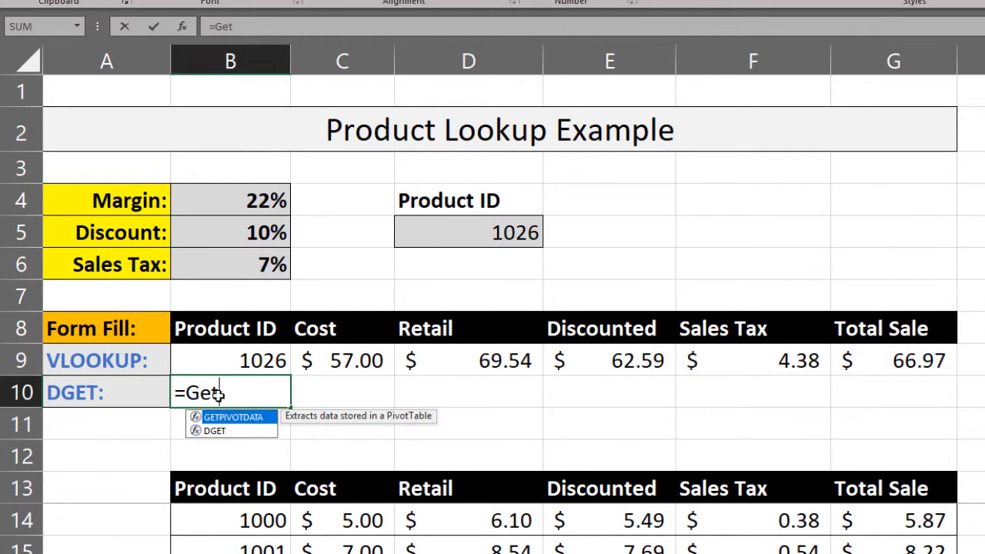
pyautogui.press('Down')
pyautogui.press('Tab')
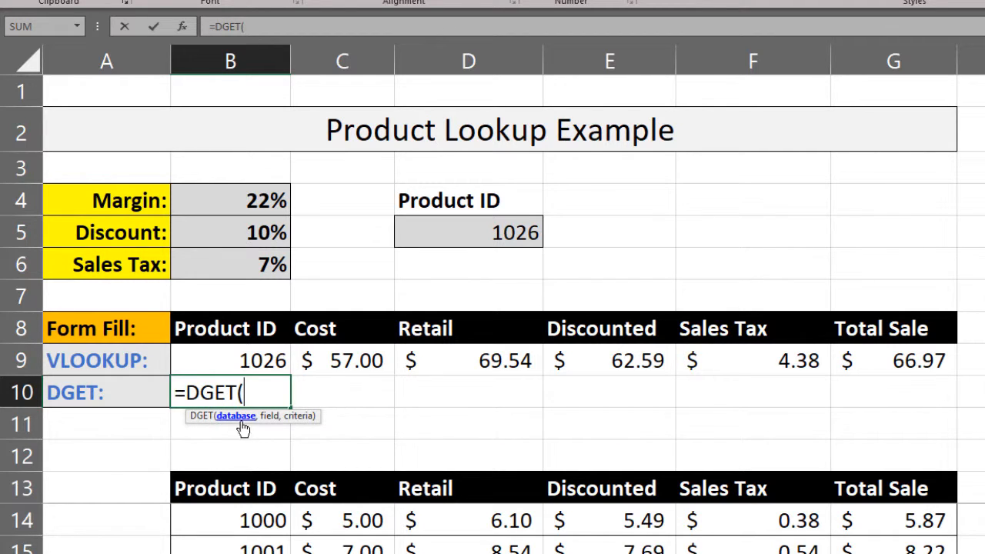
pyautogui.click(223, 488)
pyautogui.scroll(-6, 463, 528)
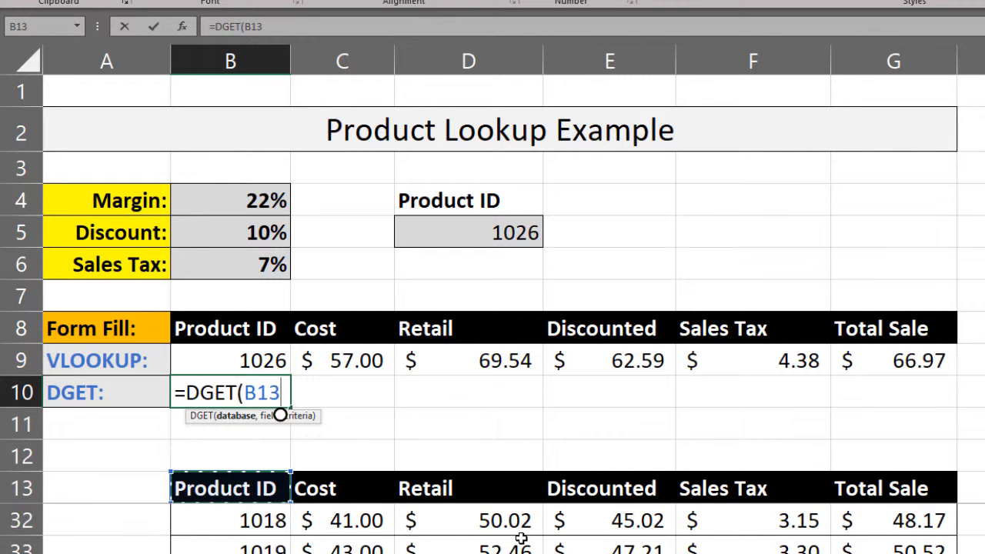
pyautogui.scroll(-8, 521, 538)
pyautogui.scroll(3, 521, 538)
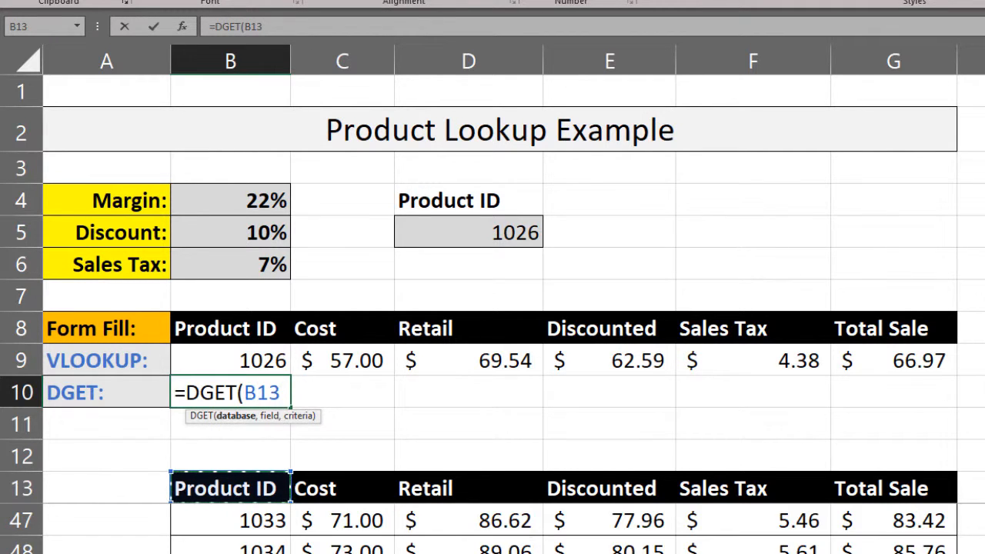
pyautogui.keyDown('shift'); pyautogui.click(892, 553); pyautogui.keyUp('shift')
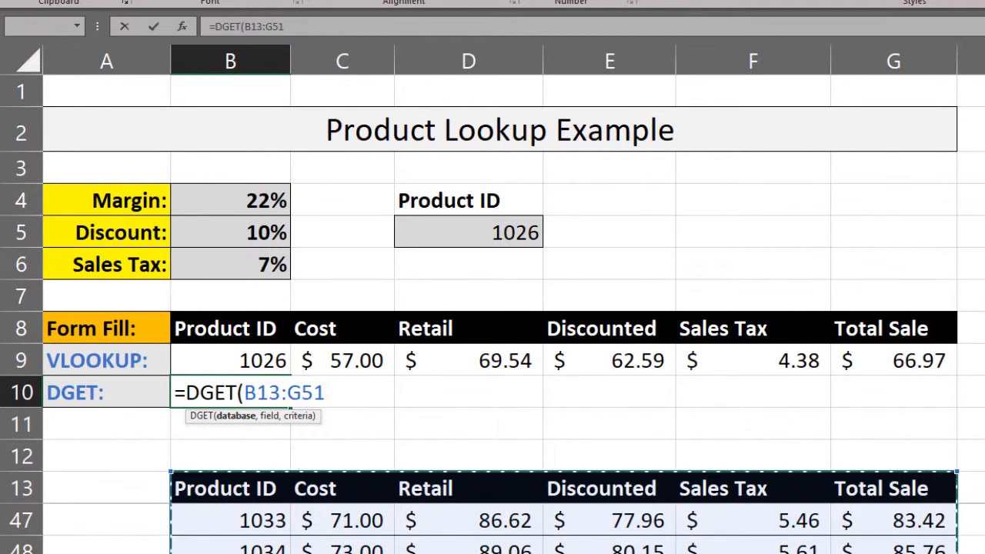
pyautogui.press('F4')
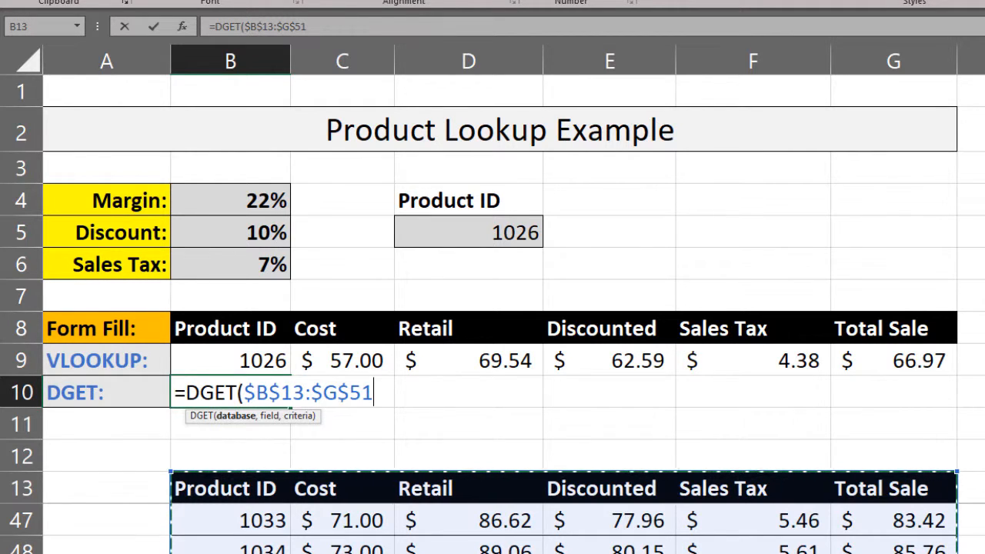
# - Complete the DGET formula in B10 with field B13 and the absolute criteria range $D$4:$D$5
pyautogui.write(',')
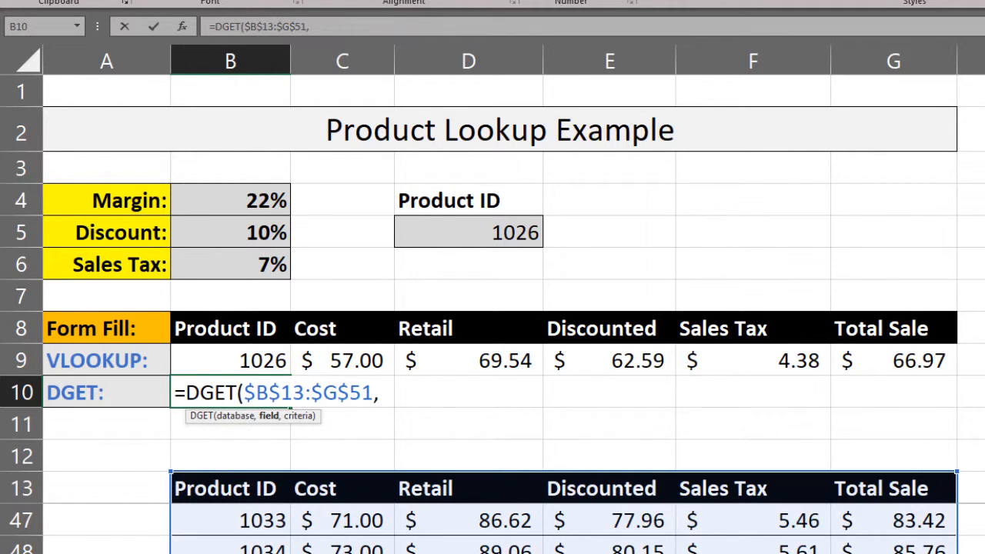
pyautogui.click(228, 490)
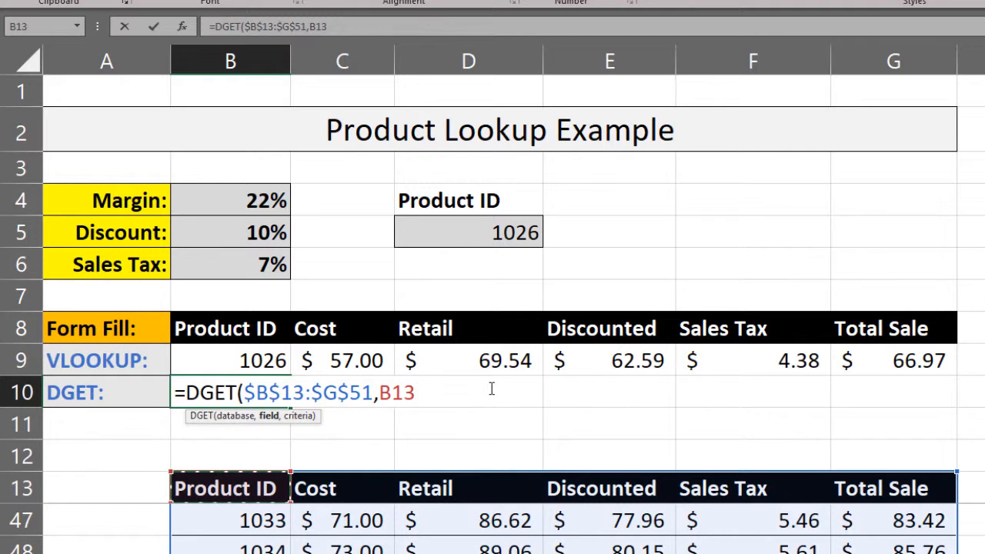
pyautogui.write(',')
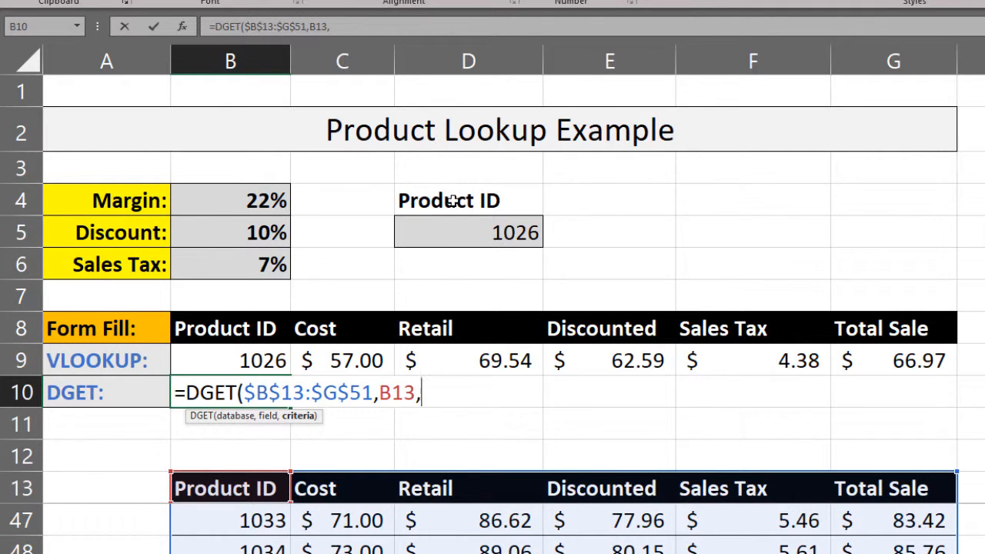
pyautogui.moveTo(453, 201); pyautogui.dragTo(451, 233)
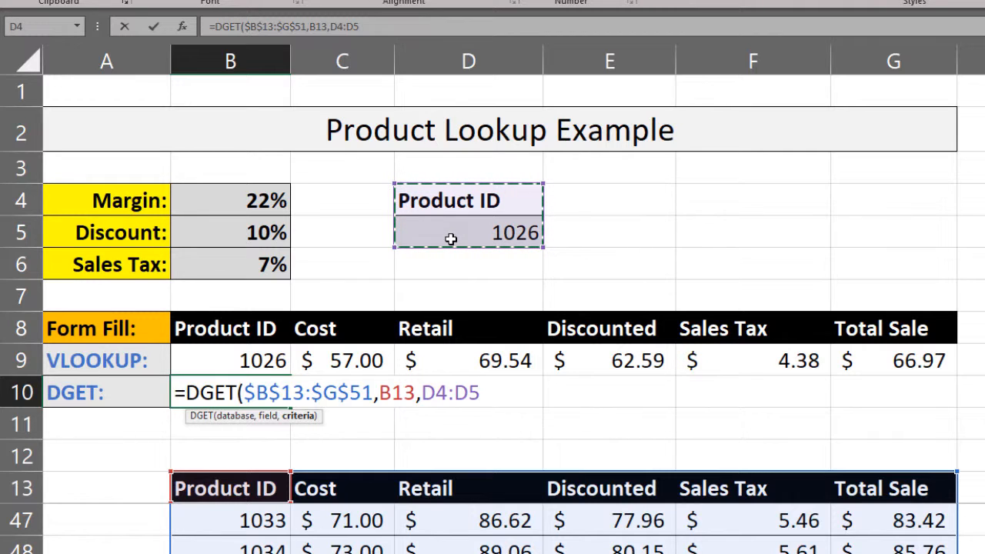
pyautogui.press('F4')
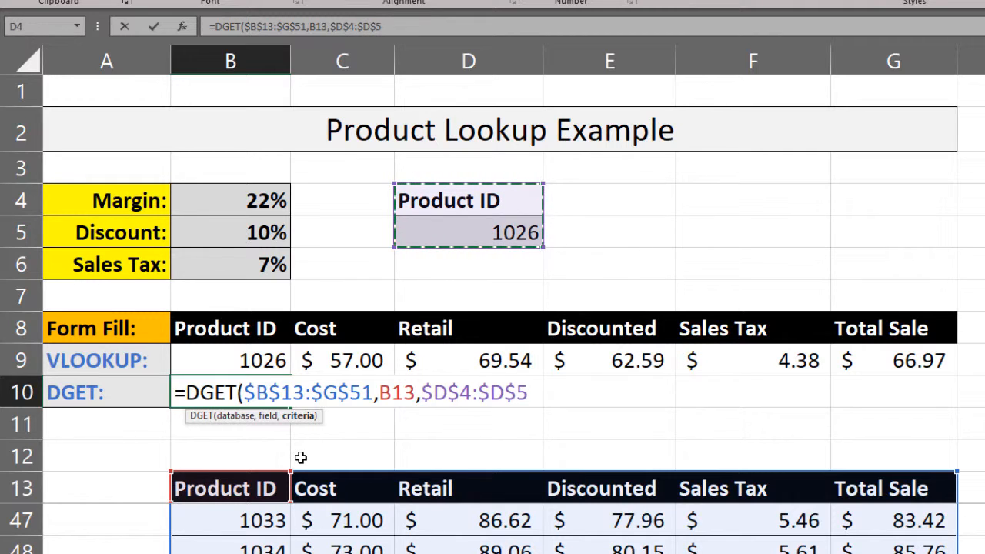
pyautogui.write(')')
pyautogui.press('Return')
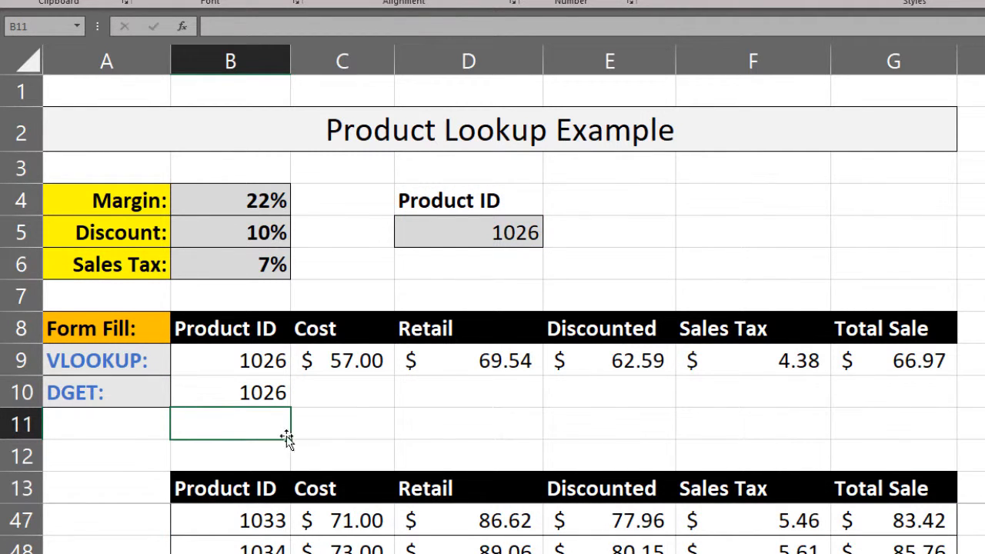
# - Choose product 1030 in the Product ID drop-down in D5
pyautogui.click(538, 231)
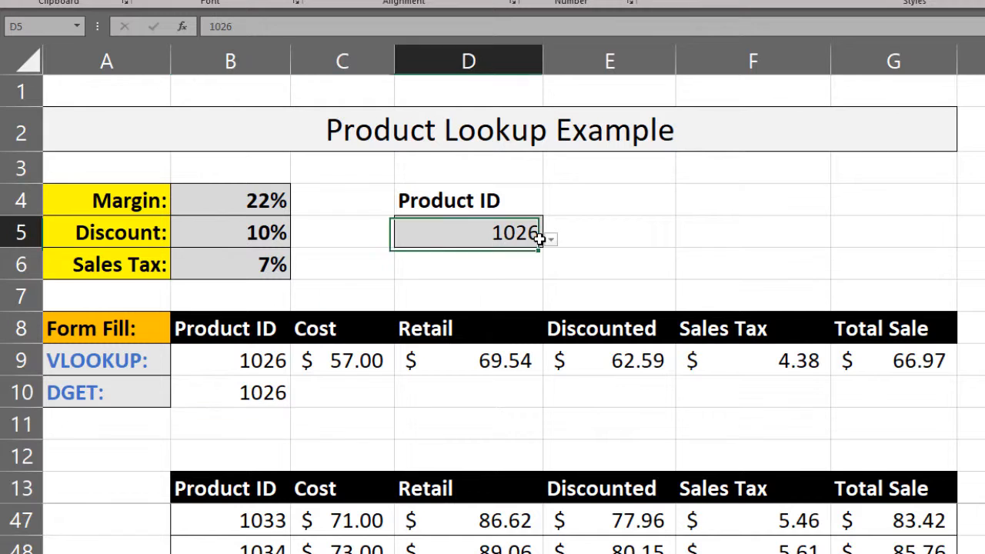
pyautogui.click(551, 240)
pyautogui.click(444, 341)
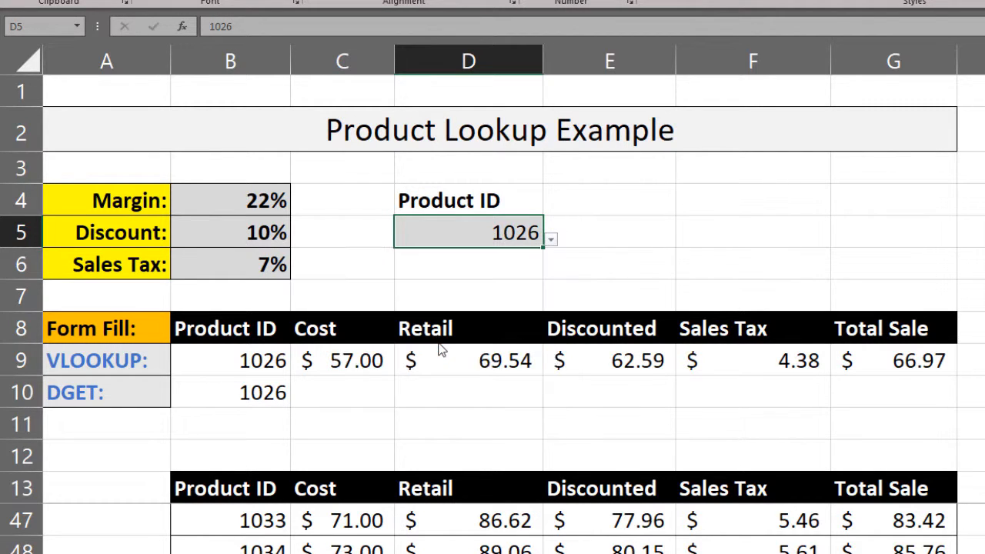
# - Fill the DGET formula from B10 across to G10 and apply the Accounting number format to C10:G10
pyautogui.click(284, 395)
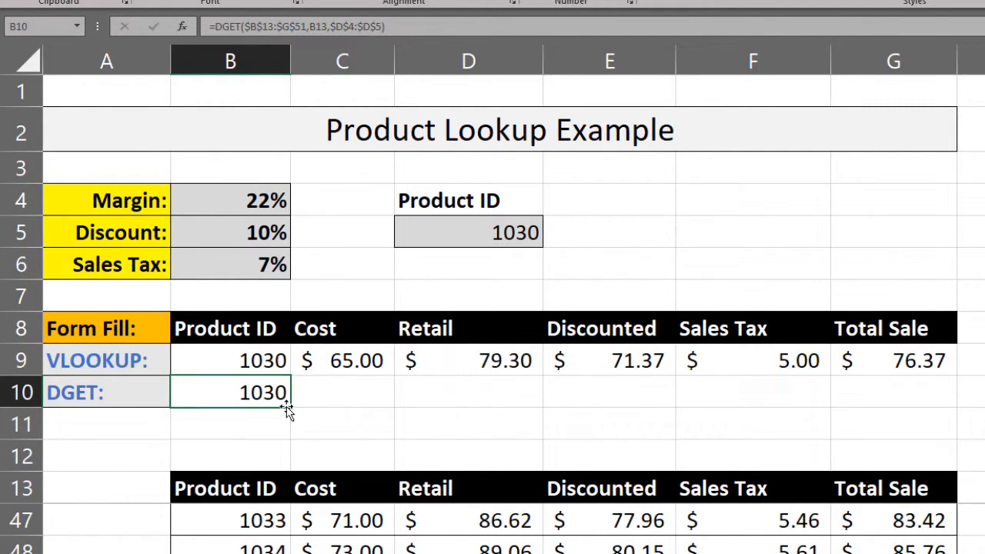
pyautogui.moveTo(289, 406); pyautogui.dragTo(940, 397)
pyautogui.moveTo(361, 404); pyautogui.dragTo(896, 394)
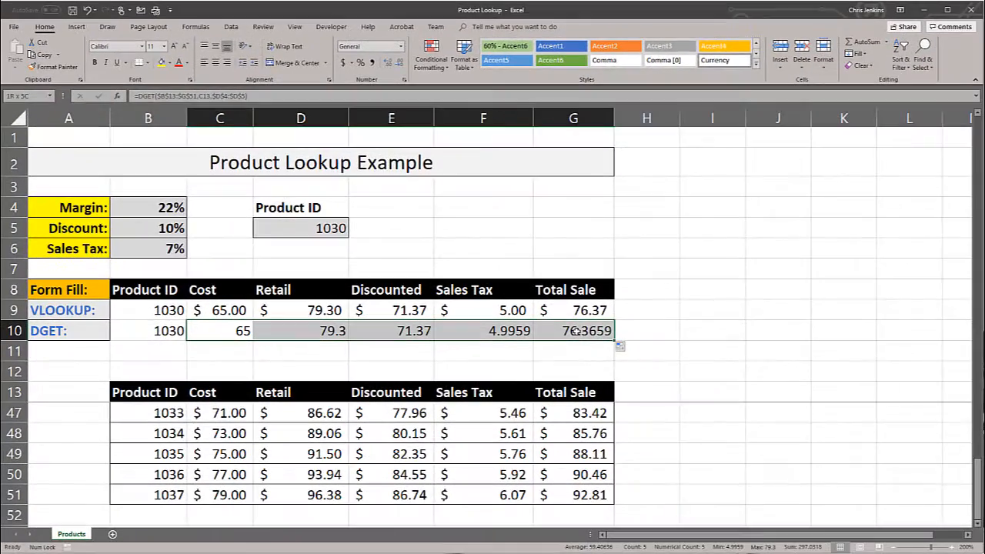
pyautogui.moveTo(576, 331); pyautogui.dragTo(575, 330)
pyautogui.click(343, 63)
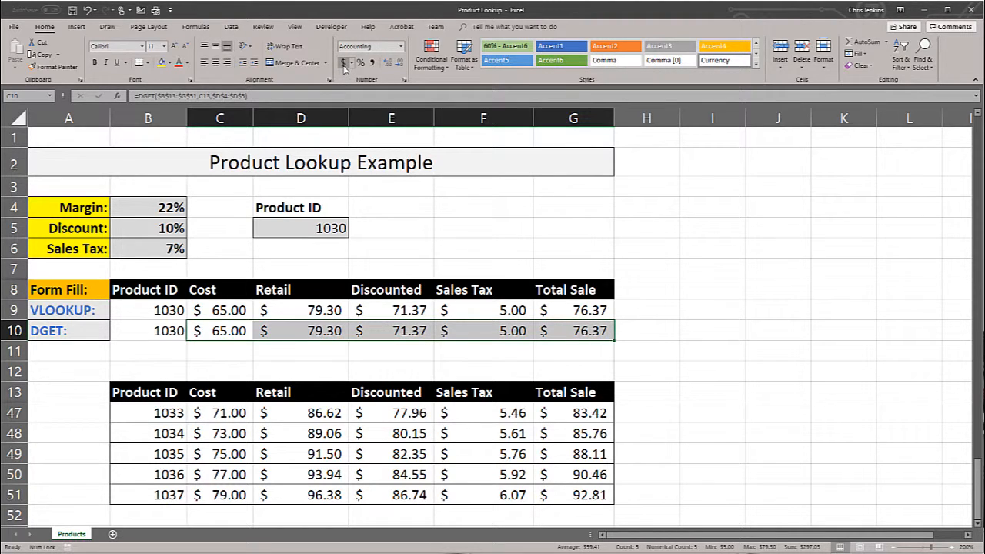
pyautogui.click(216, 351)
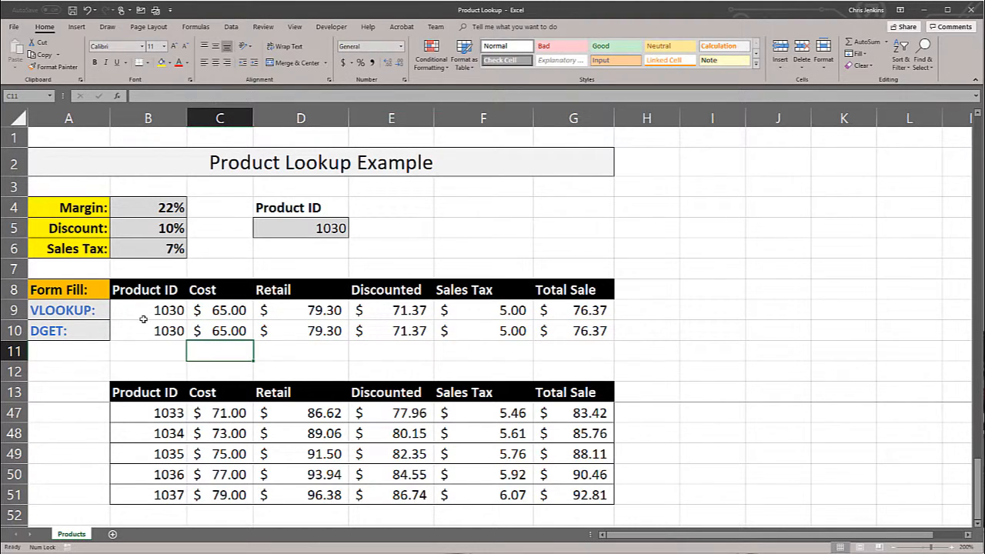
# - Test both lookup rows by choosing product 1033 in the D5 drop-down and switching back to 1030
pyautogui.click(321, 228)
pyautogui.click(354, 231)
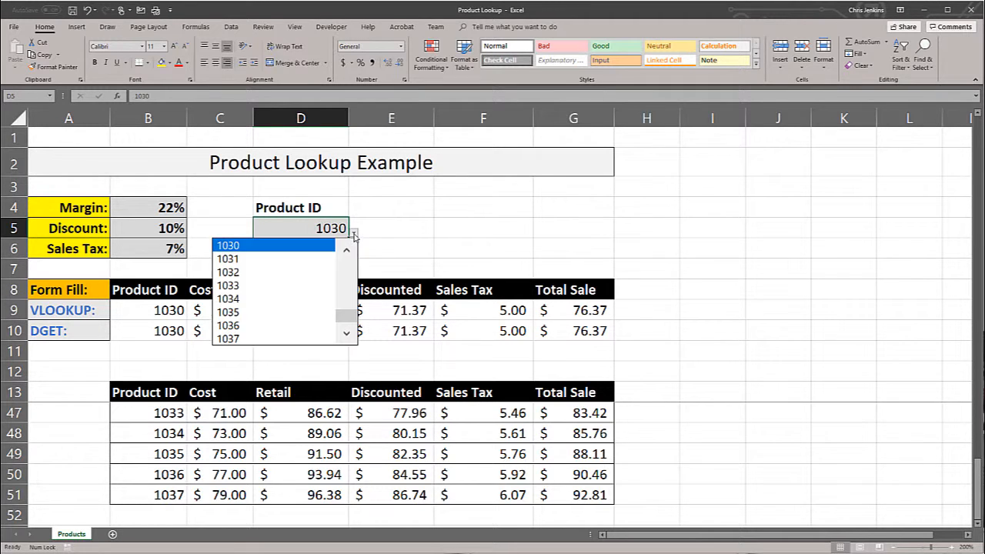
pyautogui.click(280, 283)
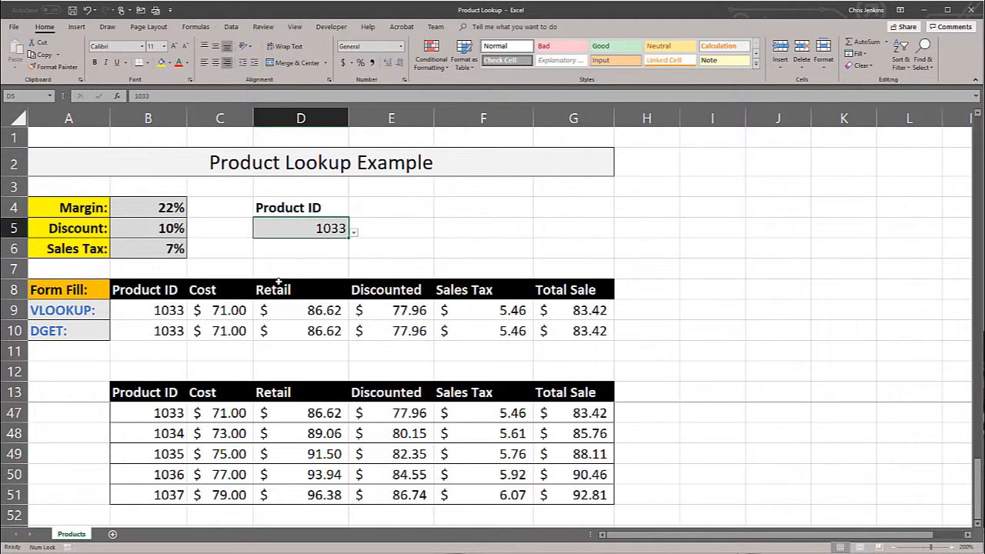
pyautogui.click(354, 235)
pyautogui.click(300, 255)
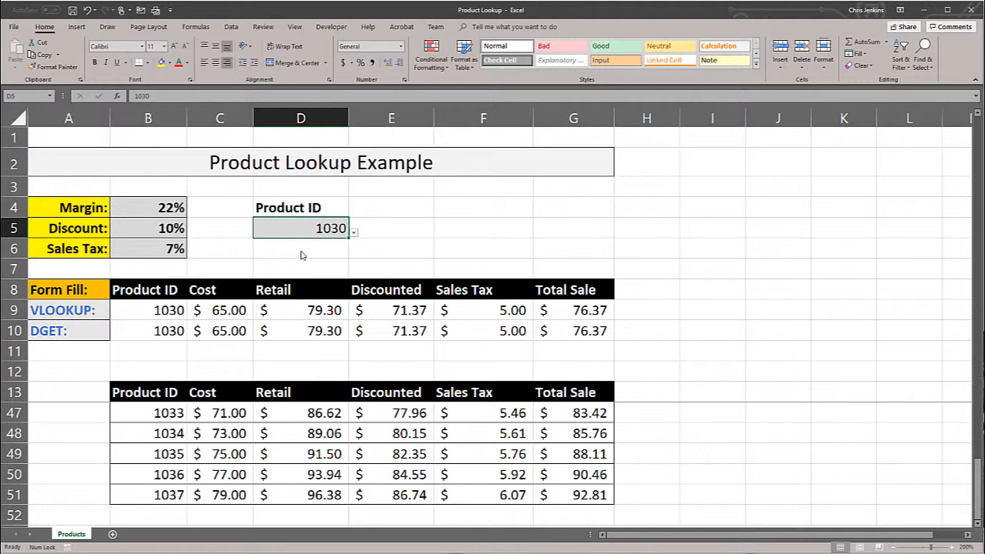